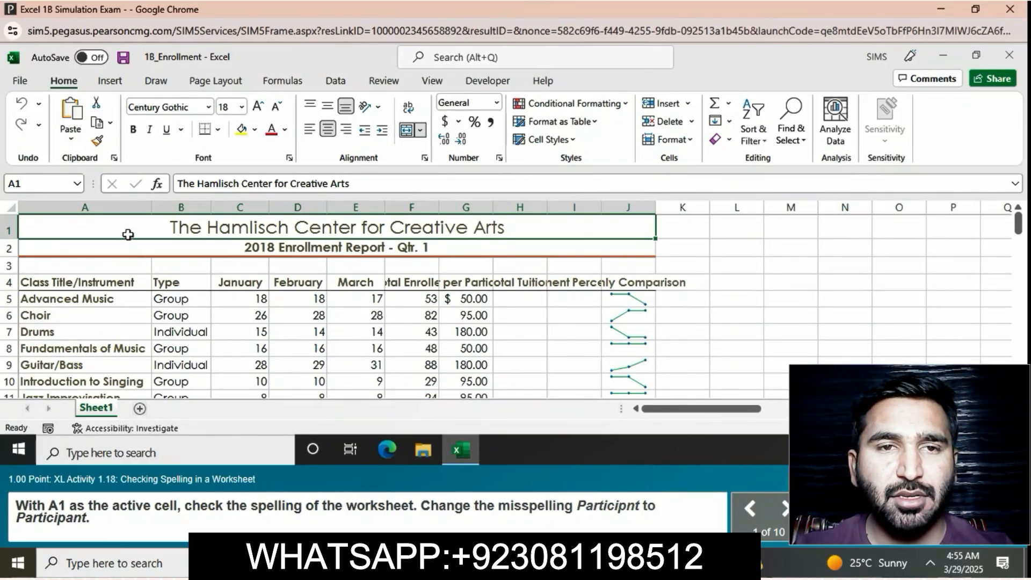
Step: Check the worksheet's spelling from A1 and change the misspelling Participnt to Participant
click(404, 83)
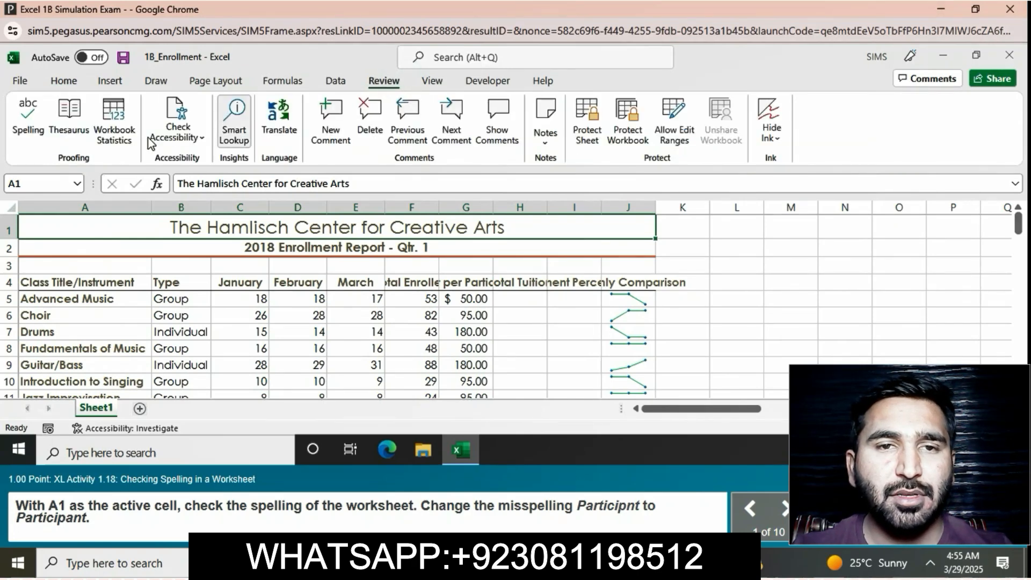
click(28, 121)
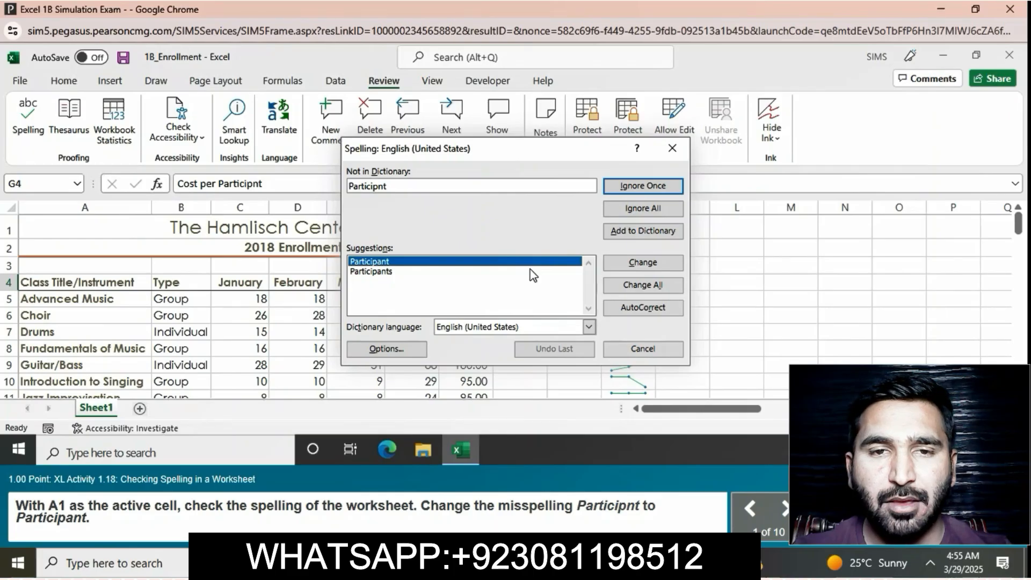
click(633, 265)
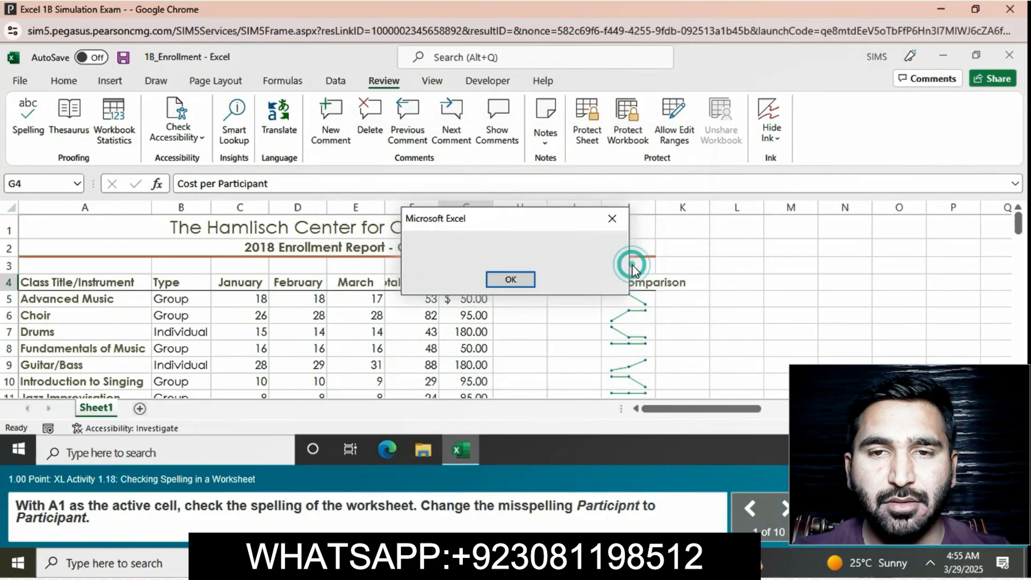
click(537, 281)
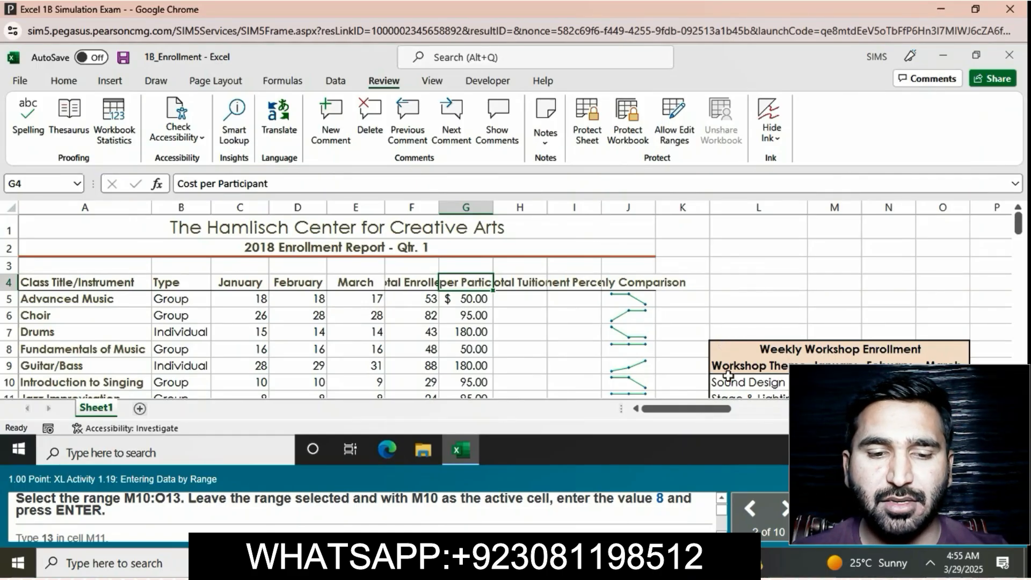
drag(724, 385, 937, 363)
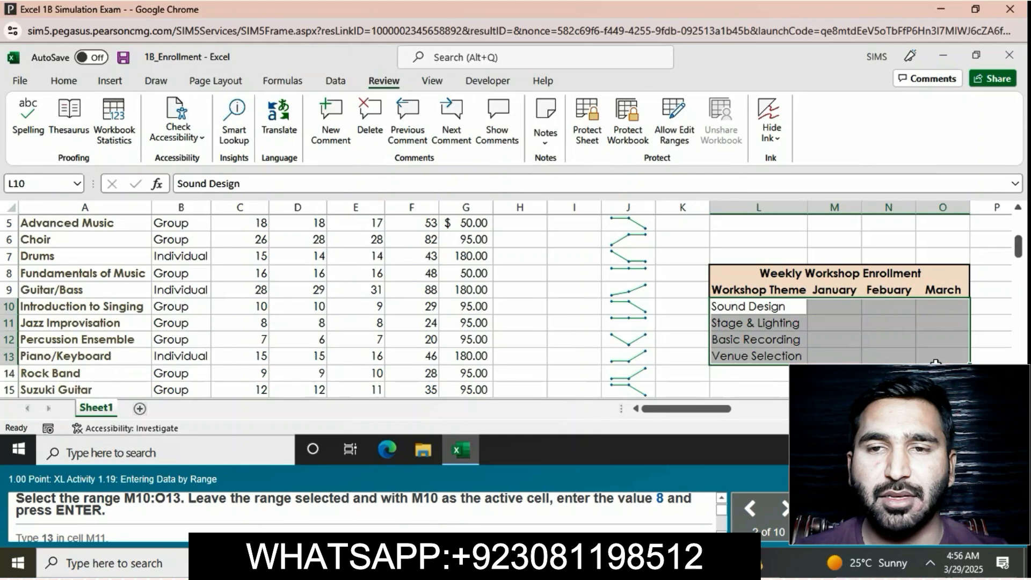
click(835, 309)
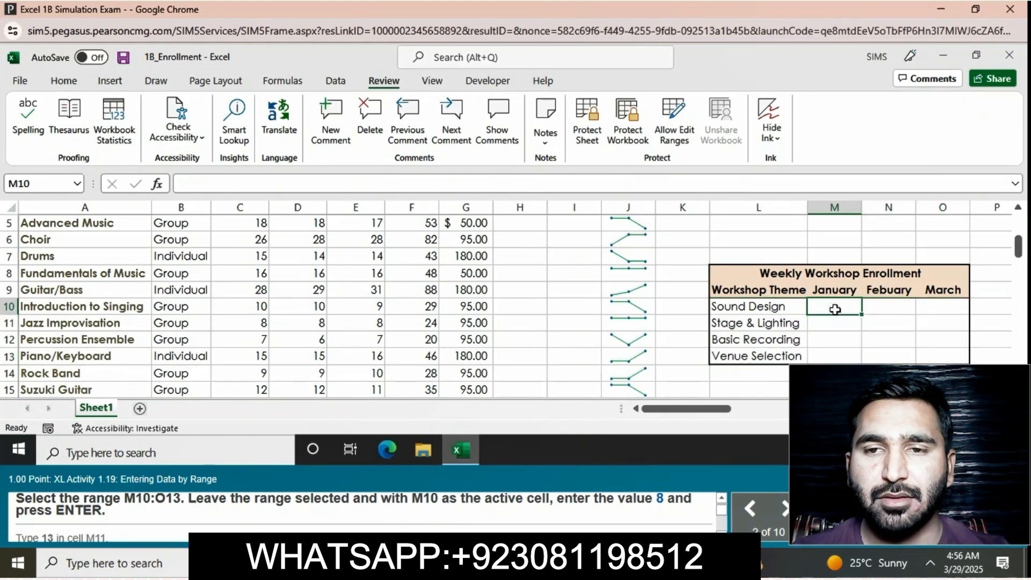
text(13)
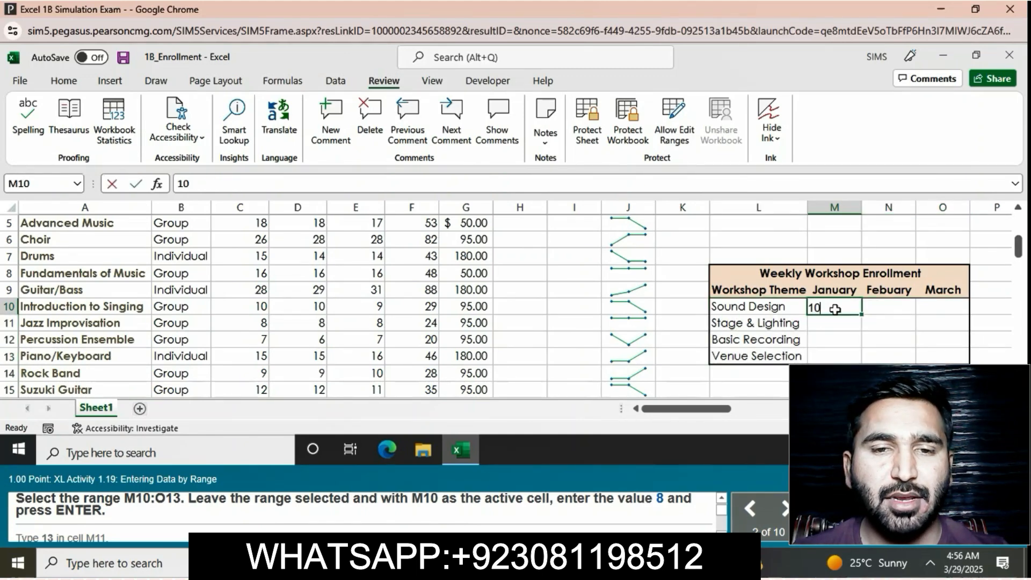
key(Return)
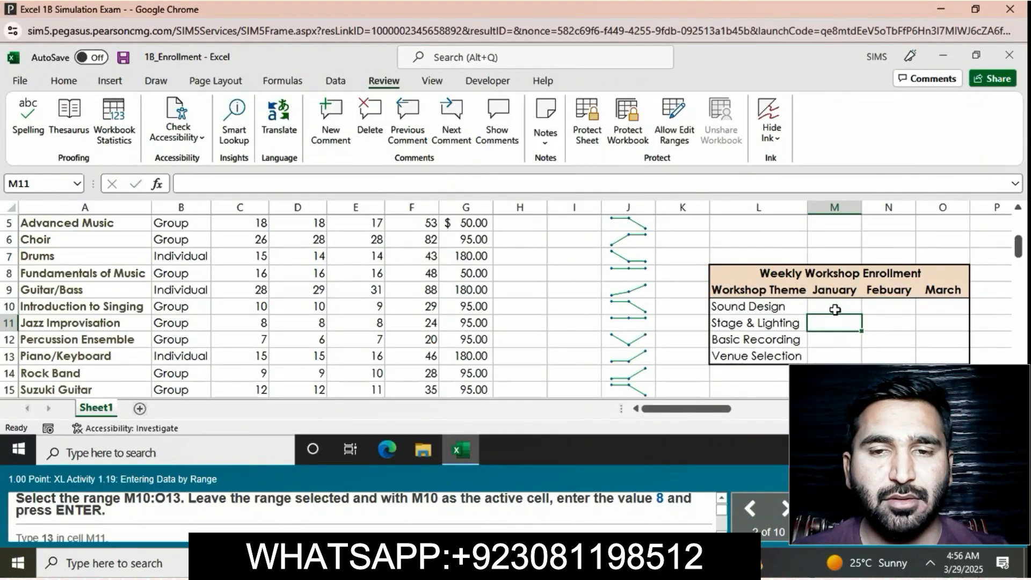
Step: Enter 8 in cell M10 as the January enrollment for Sound Design
click(832, 307)
text(8)
key(Return)
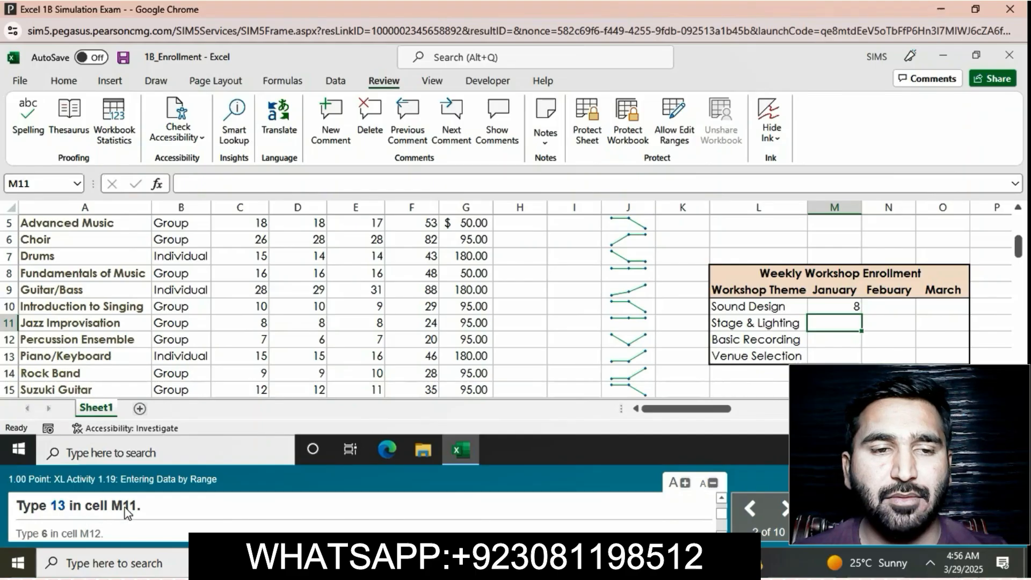
text(1)
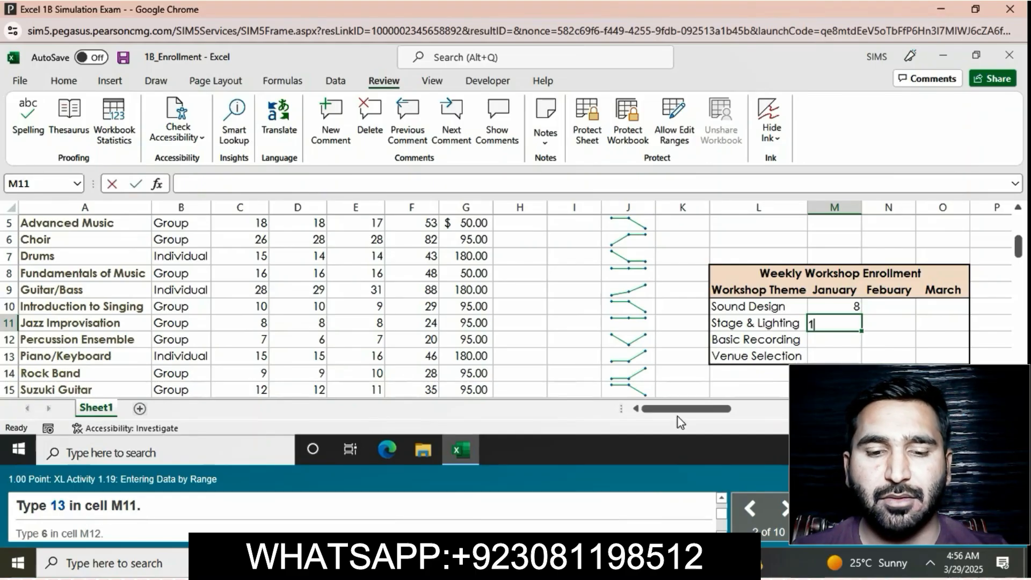
text(1)
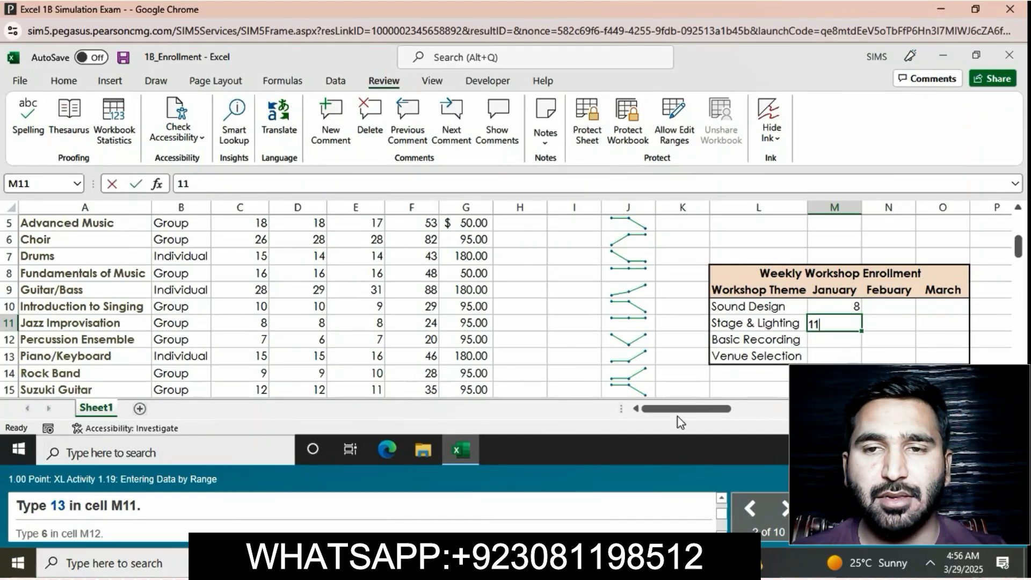
key(Return)
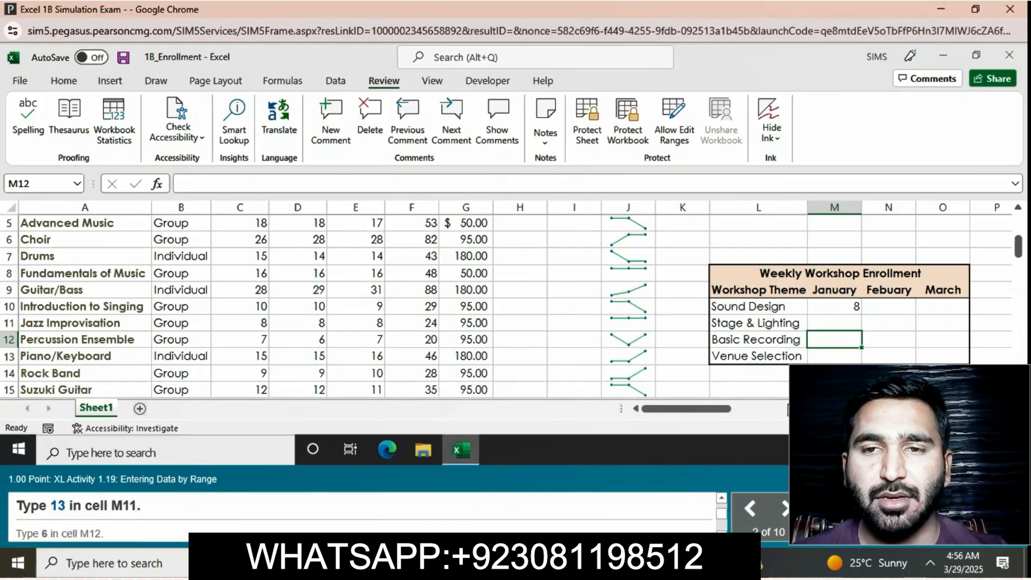
Step: Fill in the remaining January workshop enrollments: 13 in M11, 6 in M12 and 7 in M13
click(845, 318)
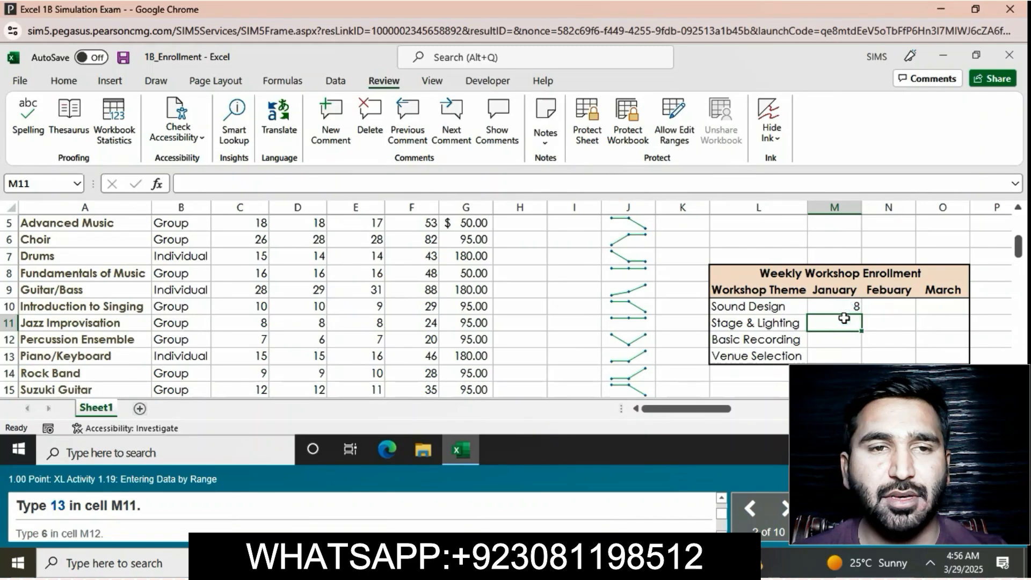
text(13)
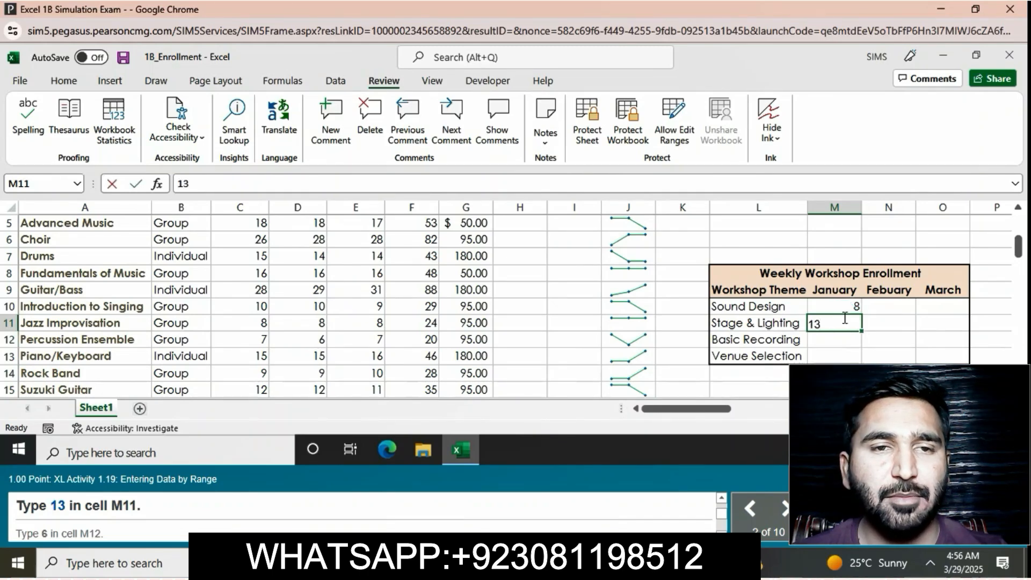
key(Return)
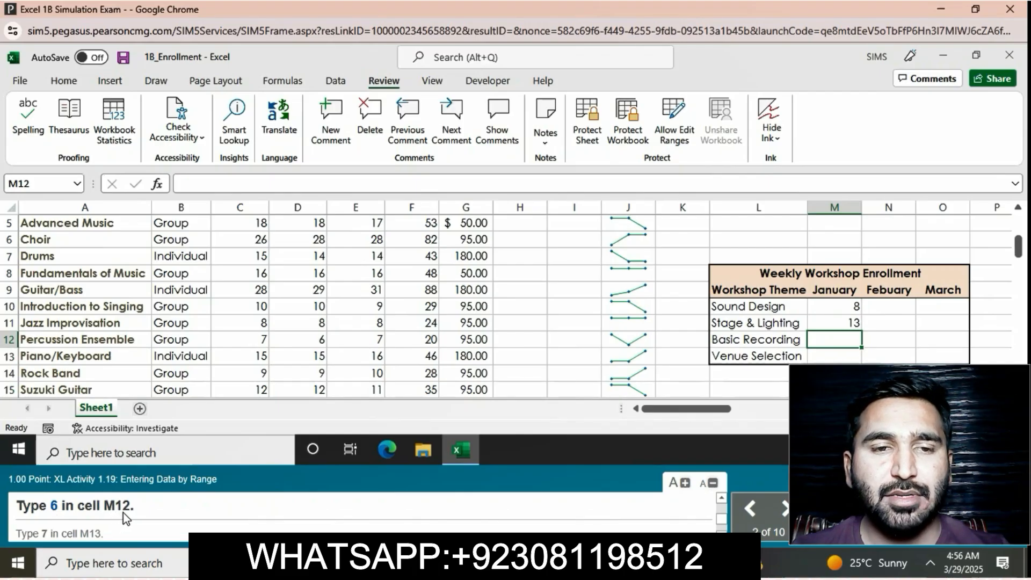
text(6)
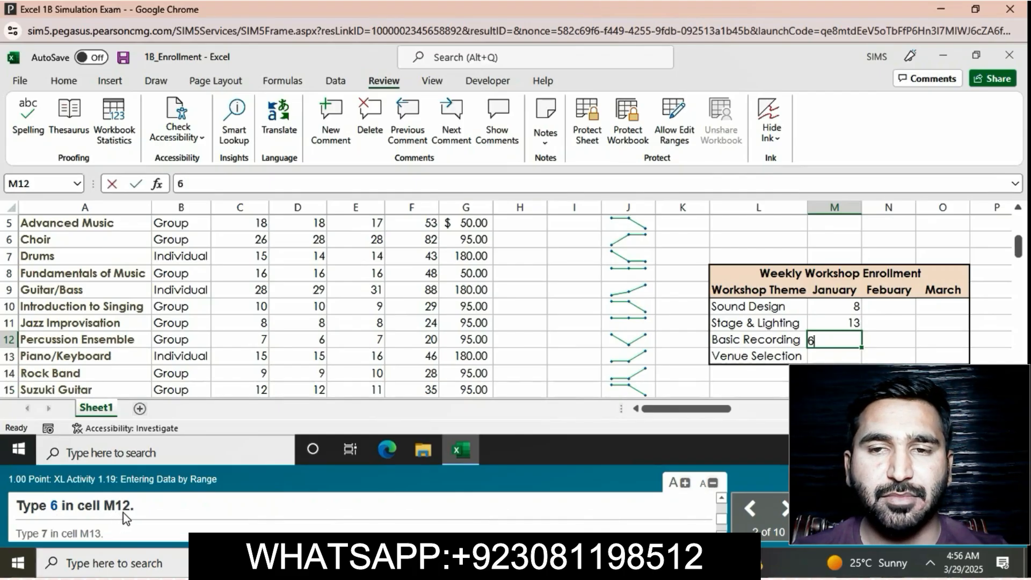
key(Return)
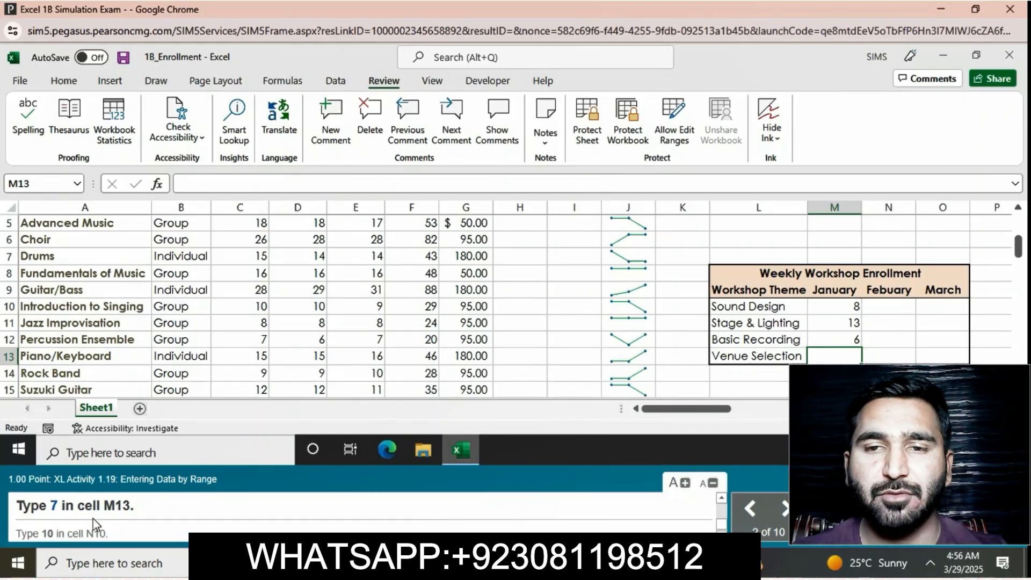
text(7)
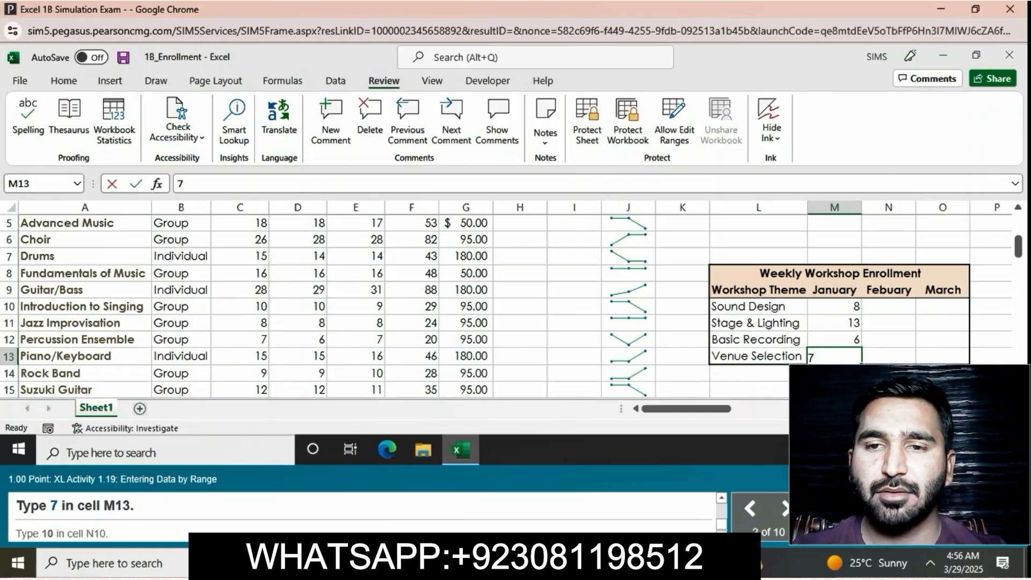
key(Return)
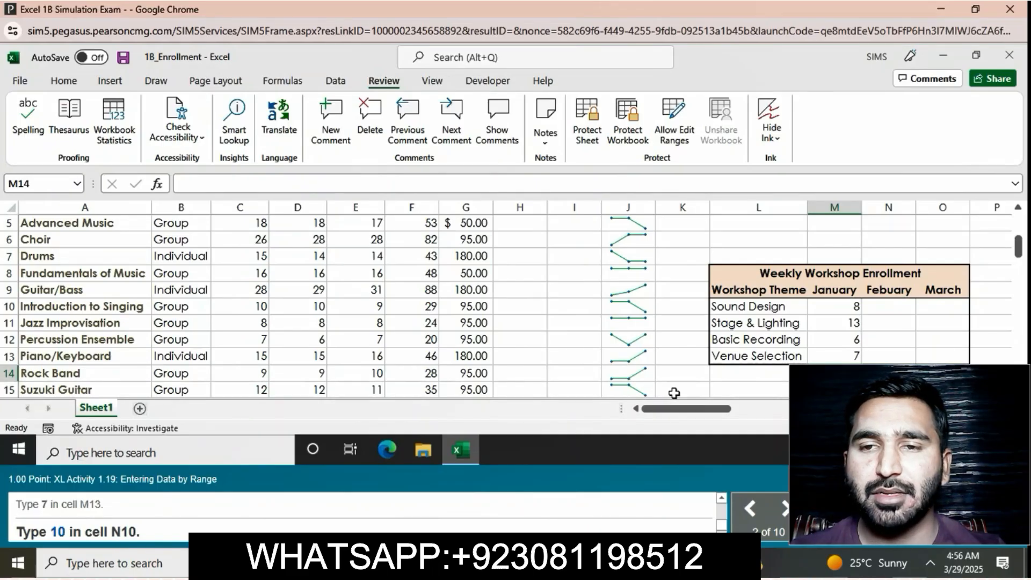
Step: Enter 10 in cell N10 as the second month's enrollment for Sound Design
click(889, 305)
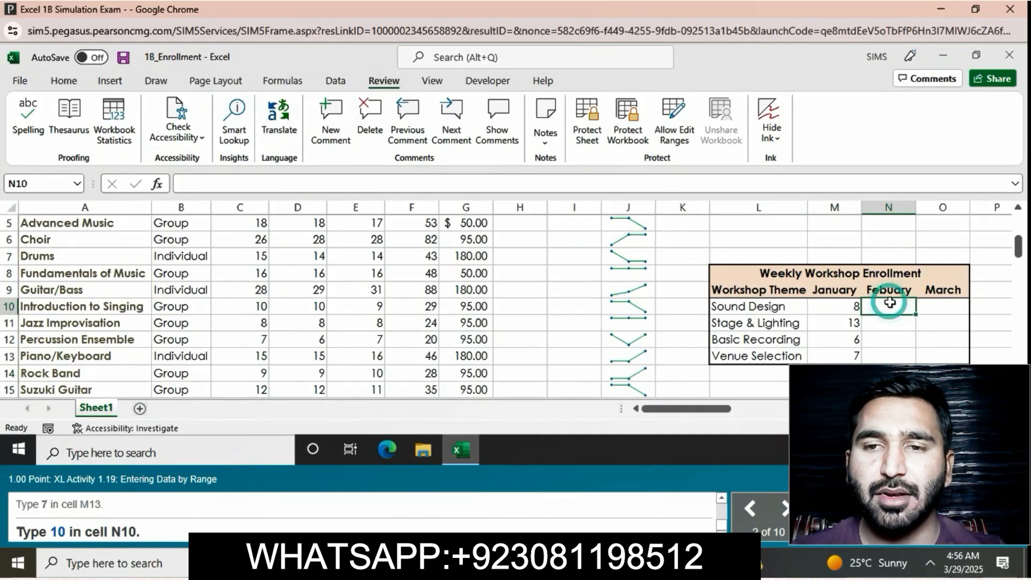
text(10)
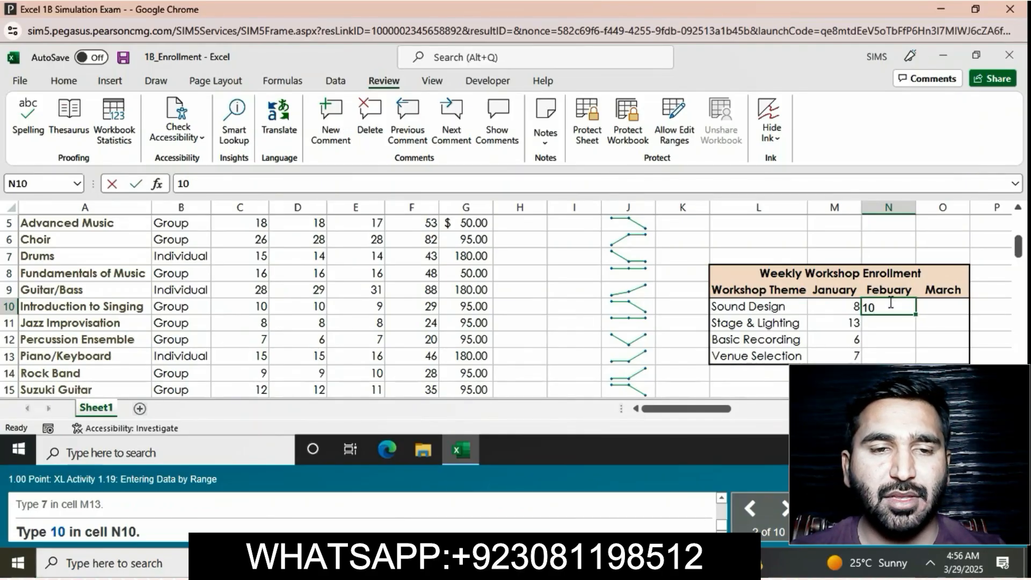
key(Return)
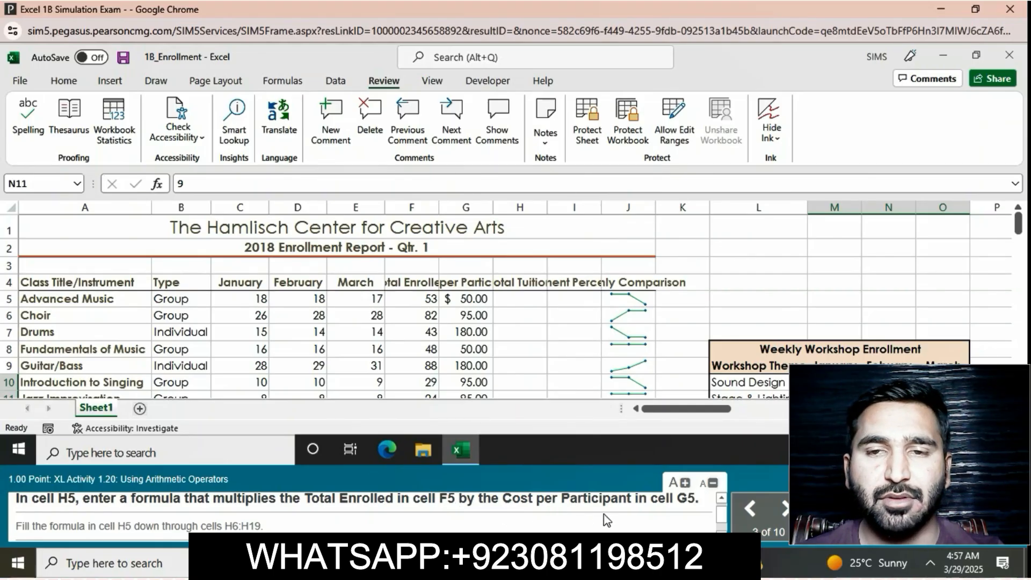
Step: Enter the formula =F5*G5 in cell H5 to multiply total enrolled by cost per participant
click(516, 305)
text(=)
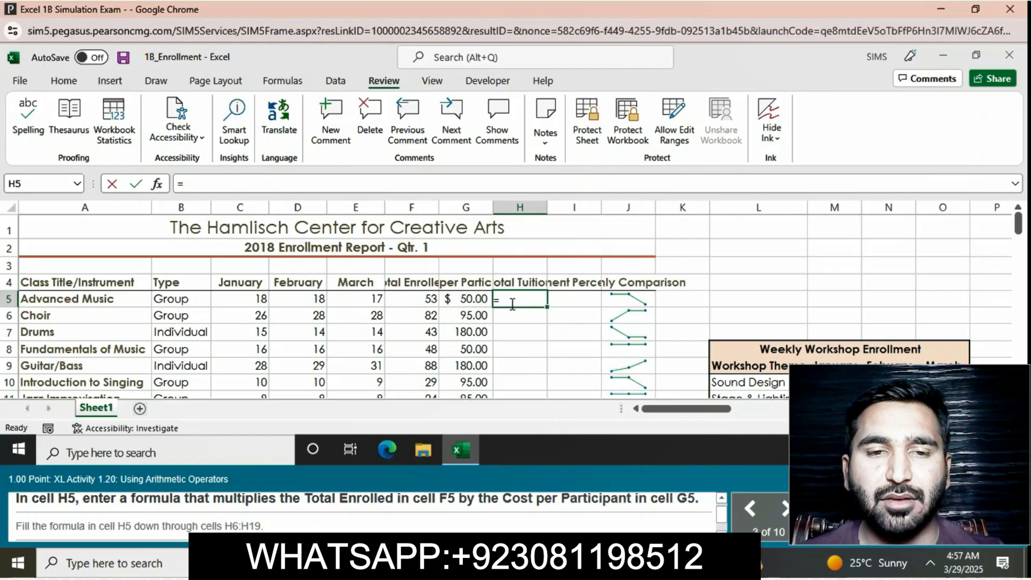
click(419, 305)
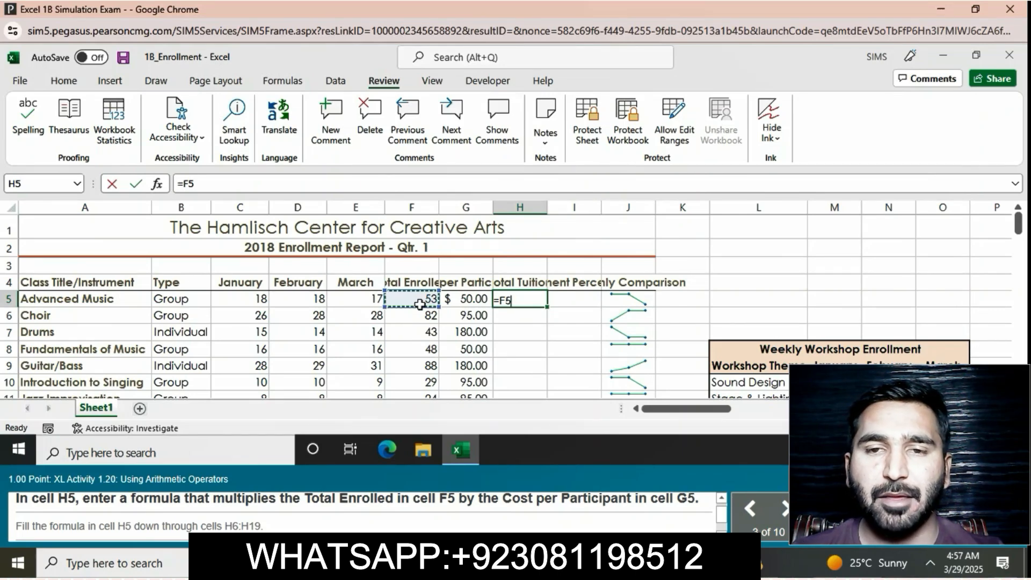
text(*)
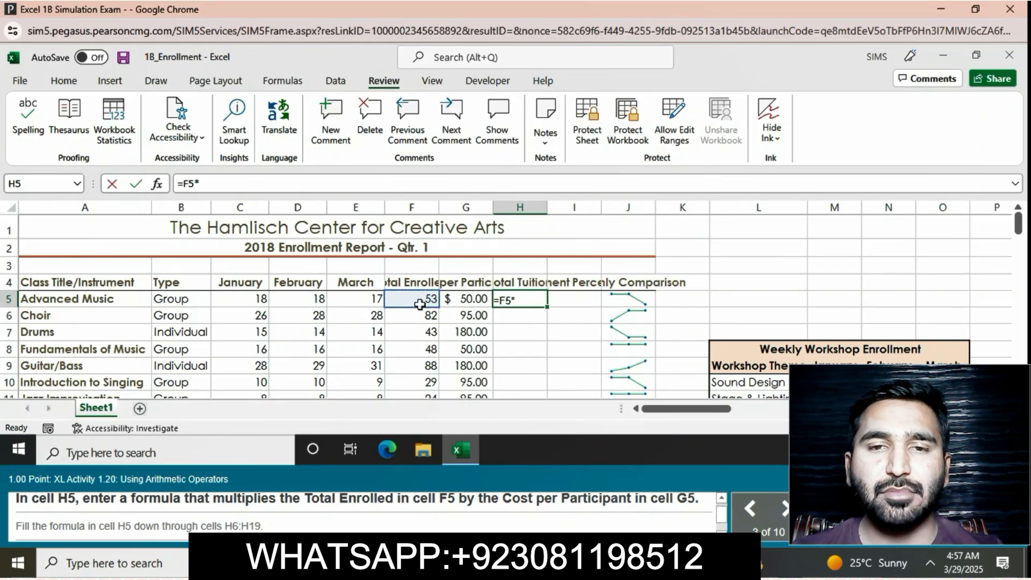
click(450, 302)
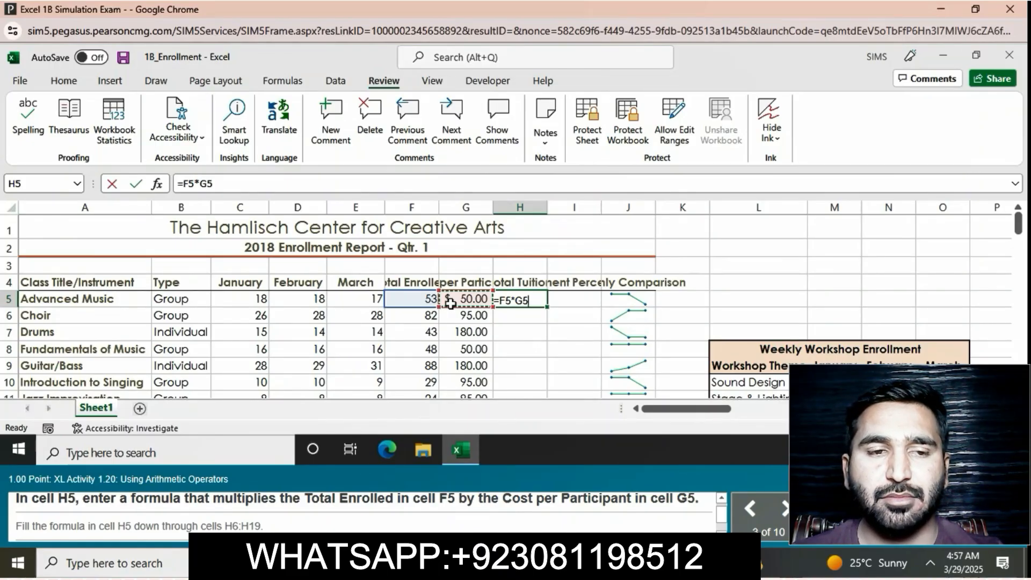
key(Return)
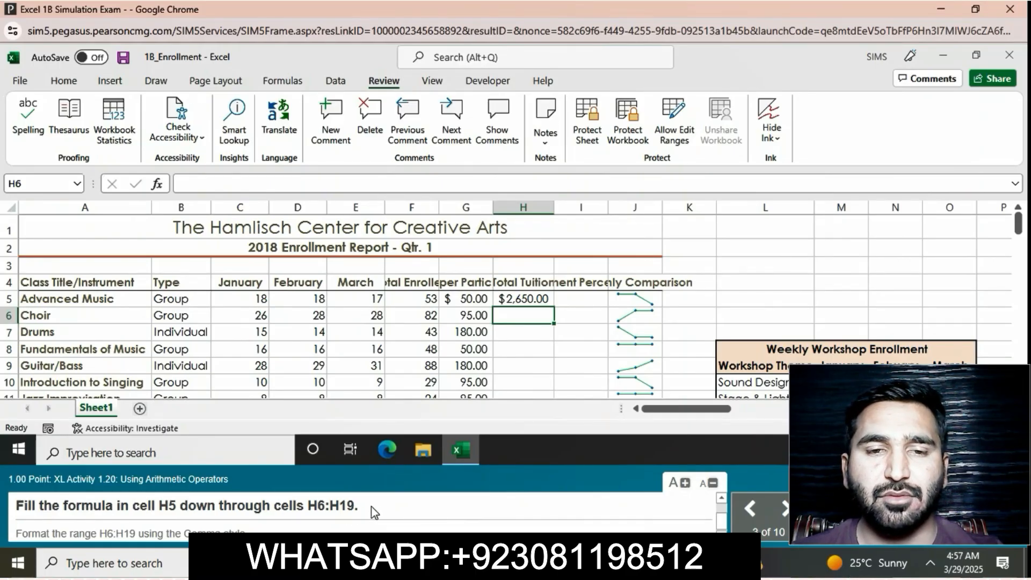
Step: Fill the H5 formula down through H19 and format the range H6:H19 with the Comma style
click(531, 299)
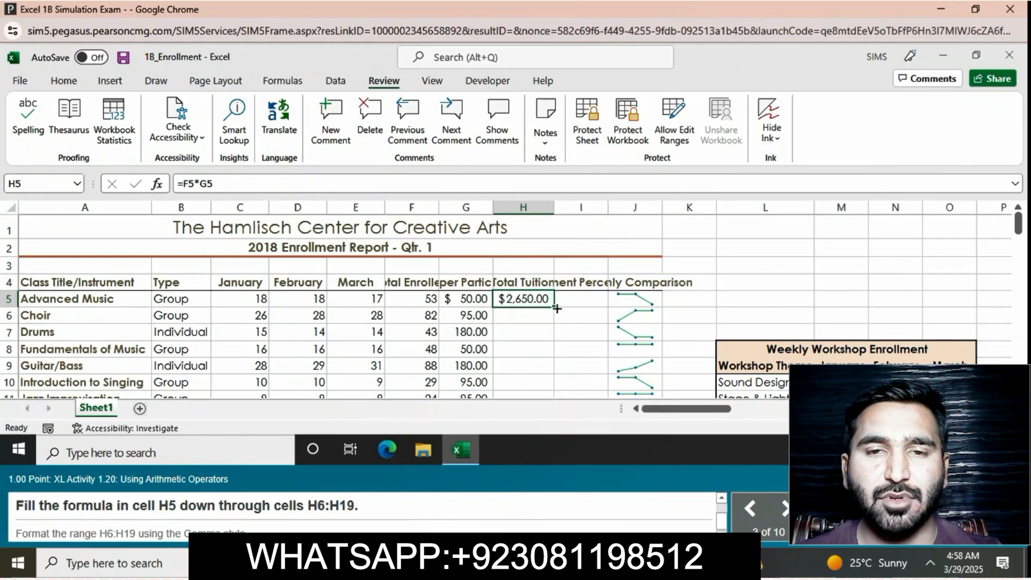
drag(557, 309, 540, 287)
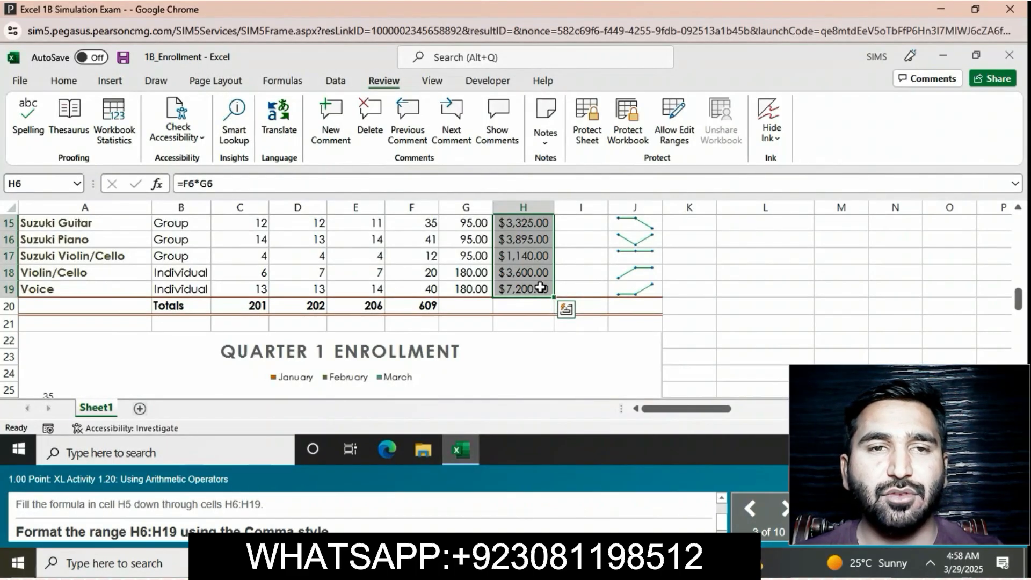
scroll(541, 288, up, 5)
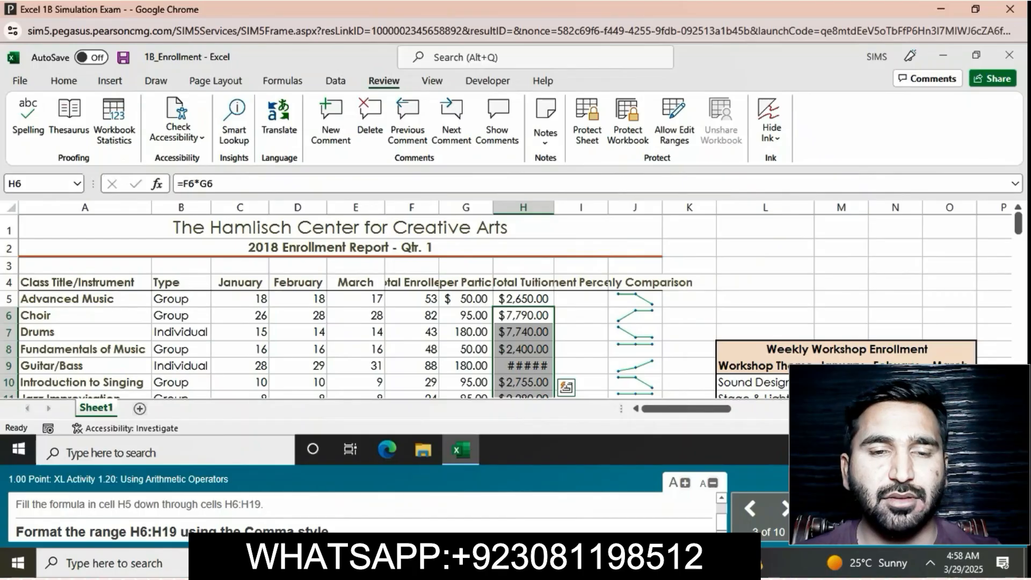
click(52, 81)
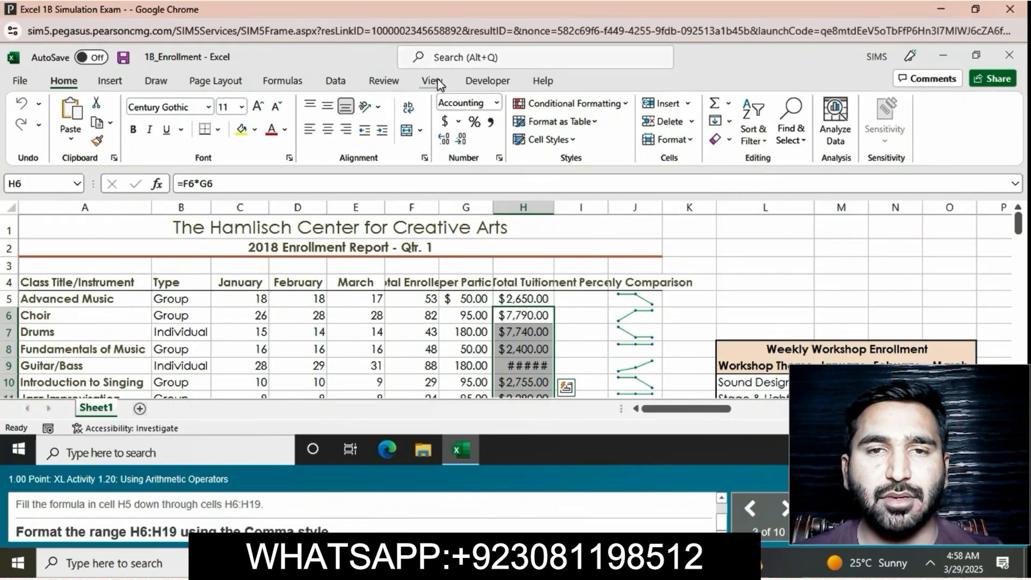
click(491, 122)
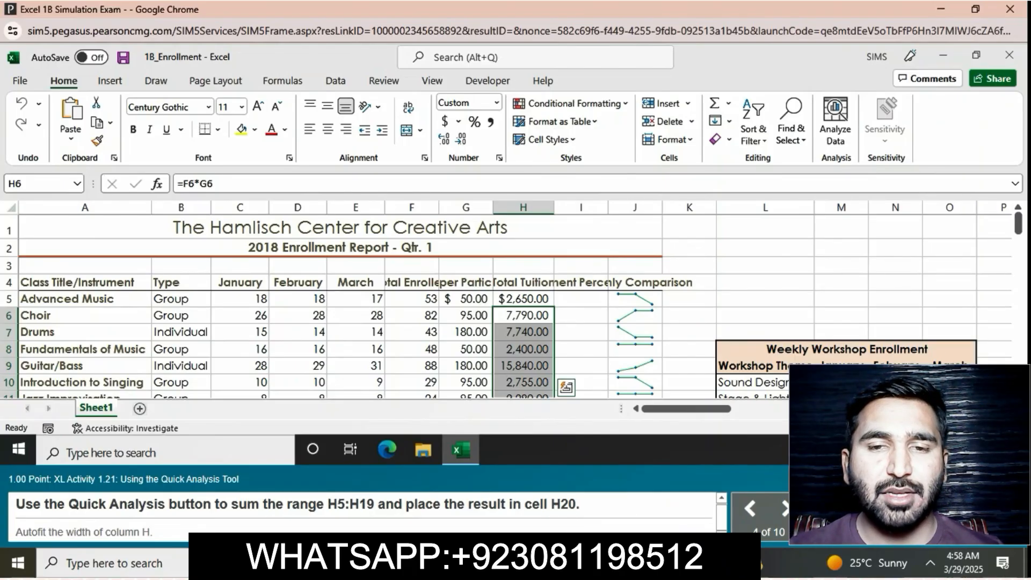
Step: Use Quick Analysis to sum the total tuition range H5:H19 into cell H20
scroll(505, 301, down, 3)
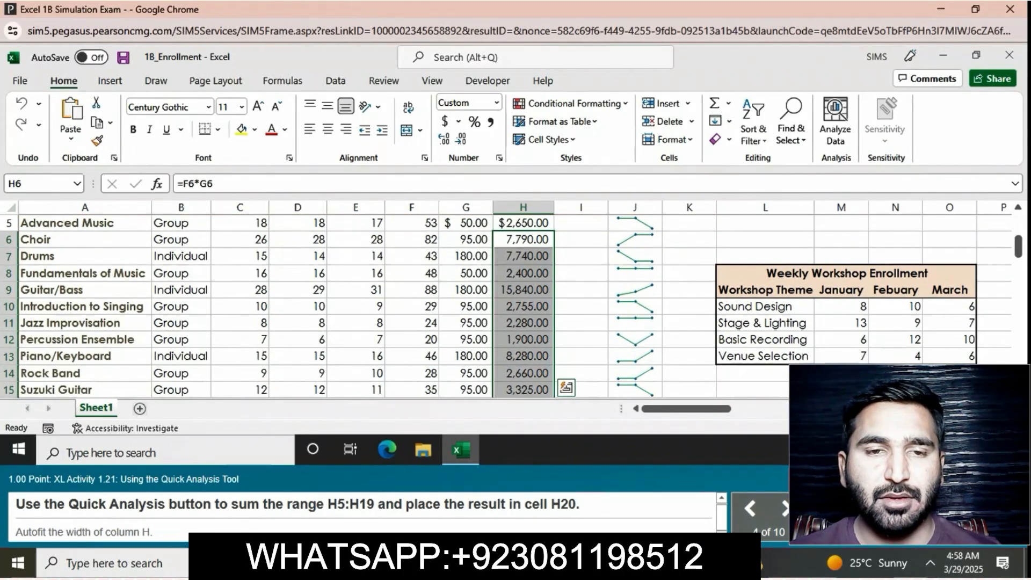
scroll(505, 301, down, 1)
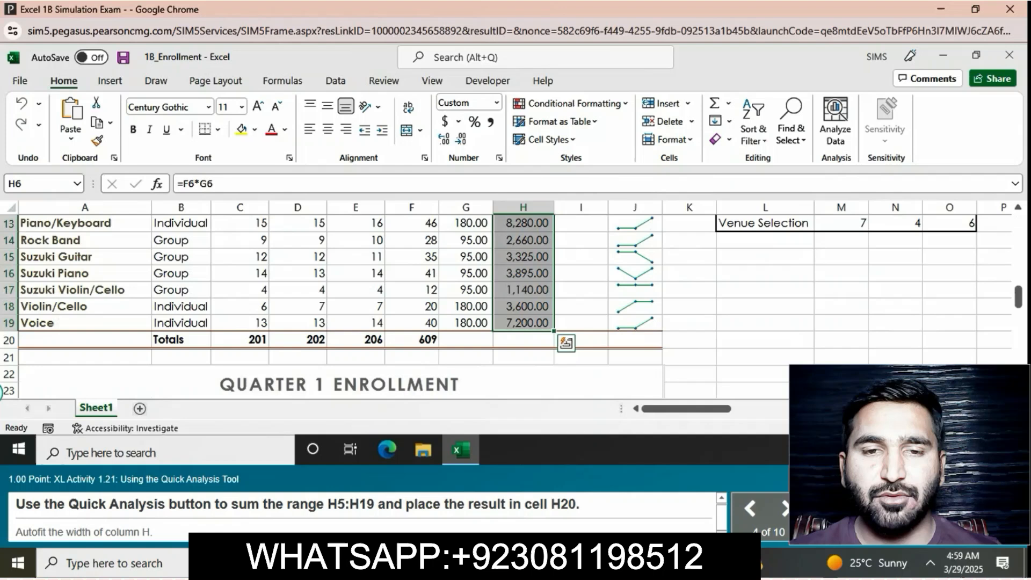
click(512, 339)
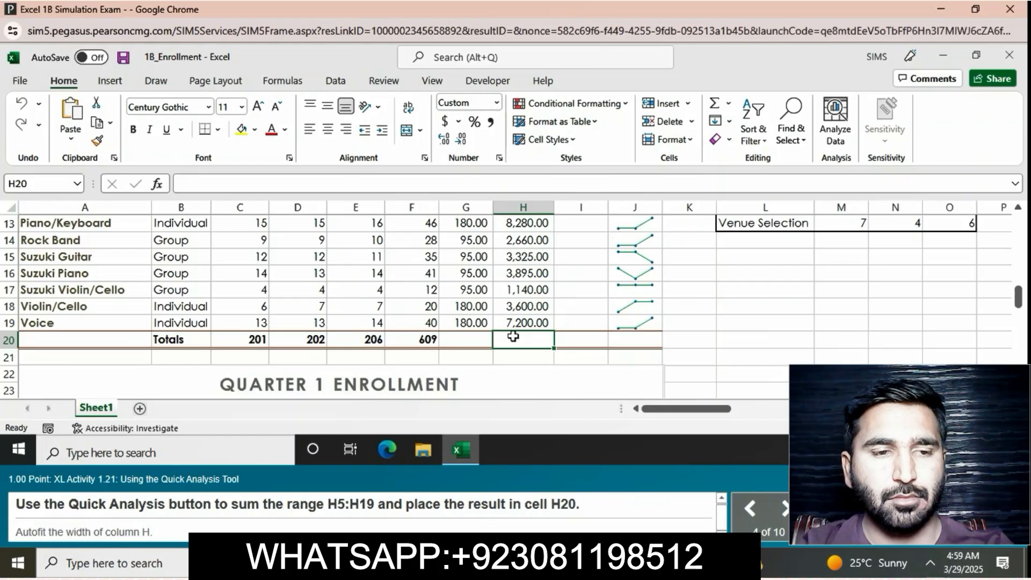
scroll(532, 254, up, 4)
mouse_move(517, 299)
mouse_down()
mouse_move(508, 476)
mouse_move(528, 290)
mouse_up()
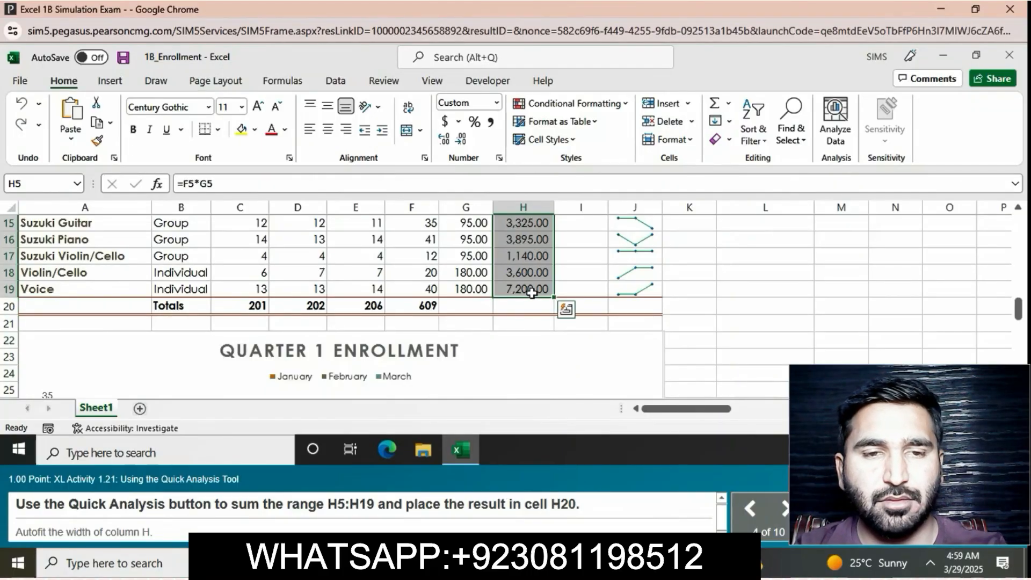
click(564, 310)
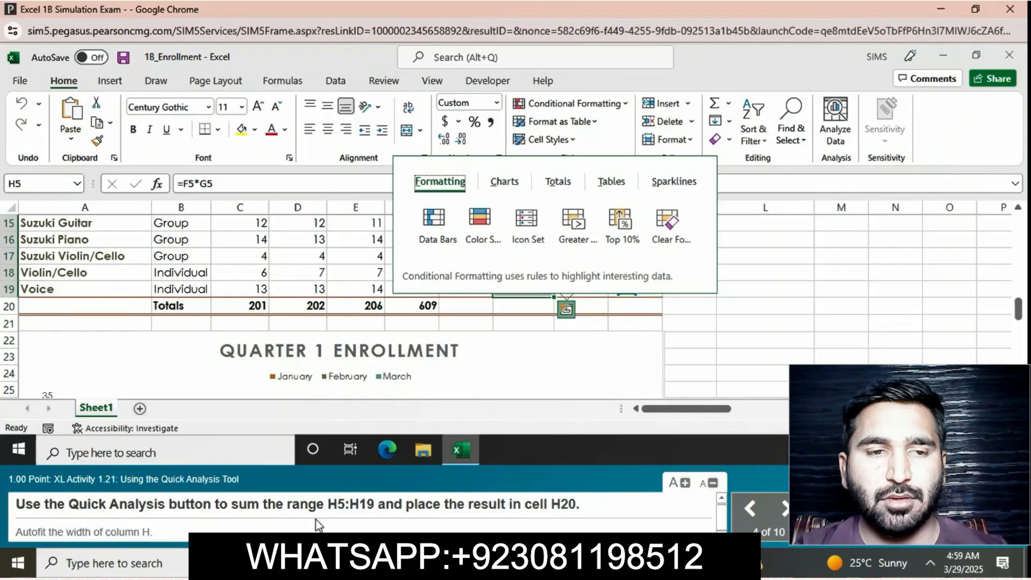
click(553, 183)
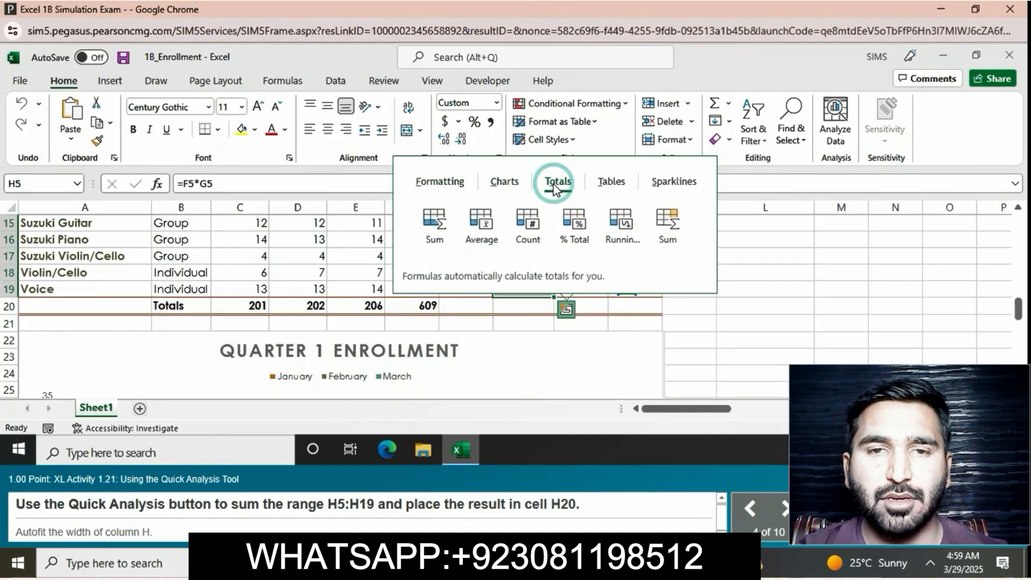
click(430, 233)
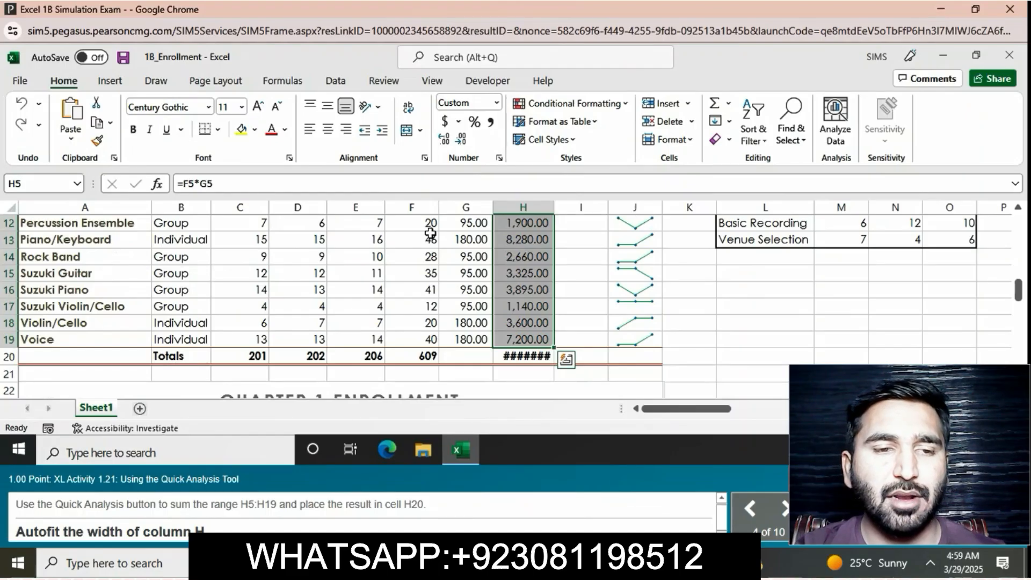
Step: Autofit the width of column H
scroll(430, 233, up, 4)
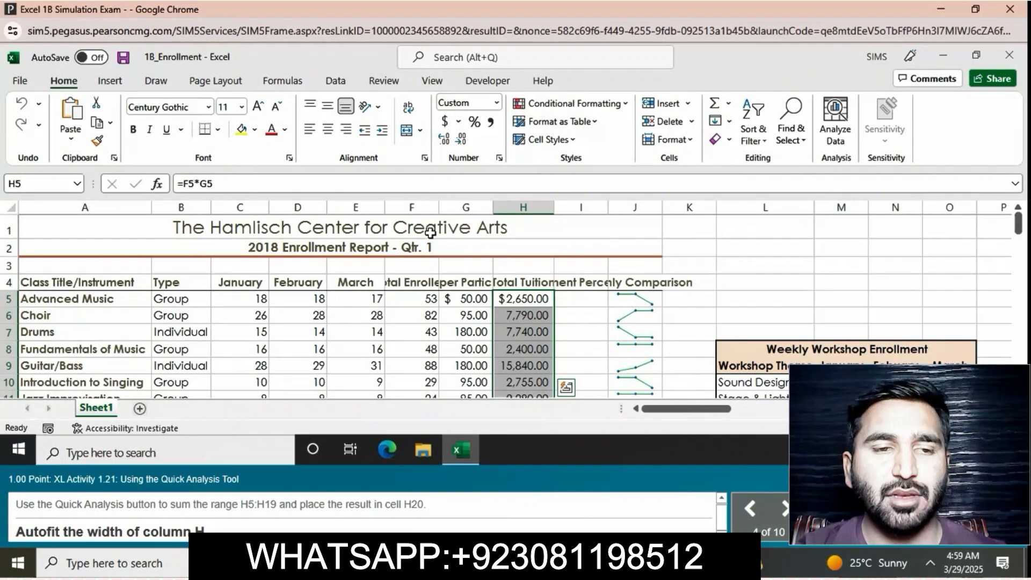
click(529, 204)
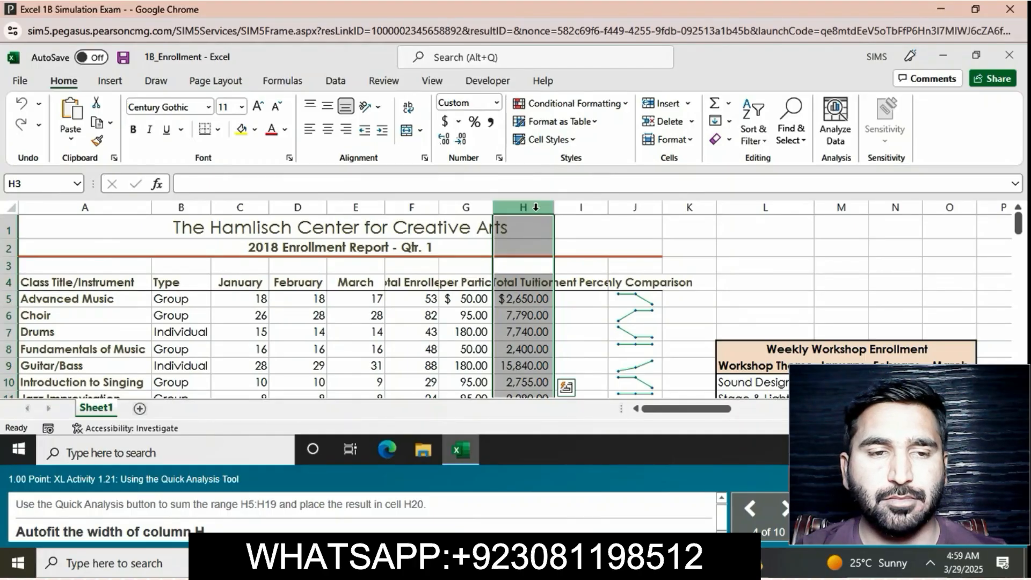
click(697, 141)
click(692, 138)
click(698, 231)
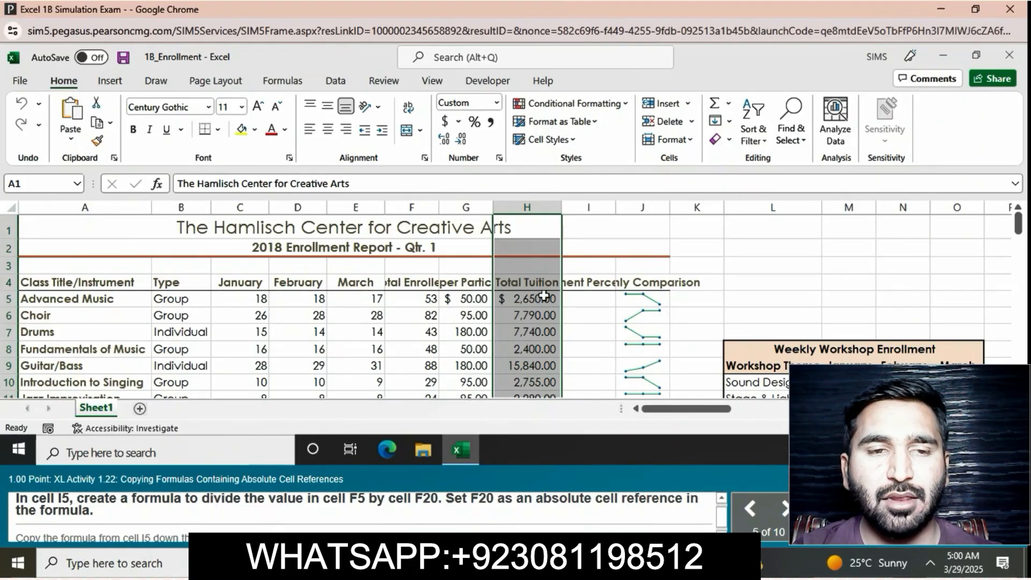
Step: Try to enter the formula =F5/F20 in cell I5 with a relative reference to the enrollment total
click(584, 299)
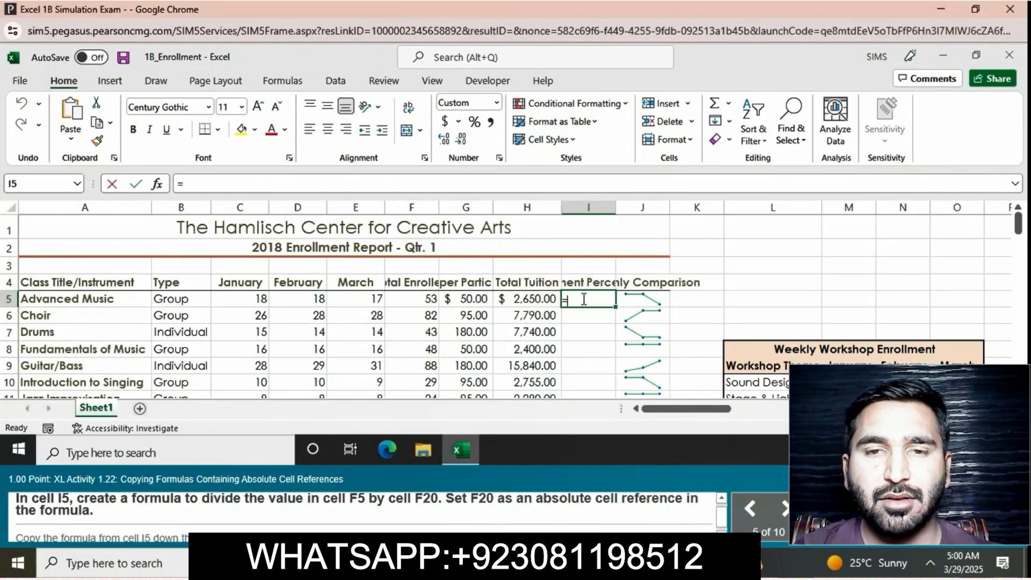
text(=)
click(412, 296)
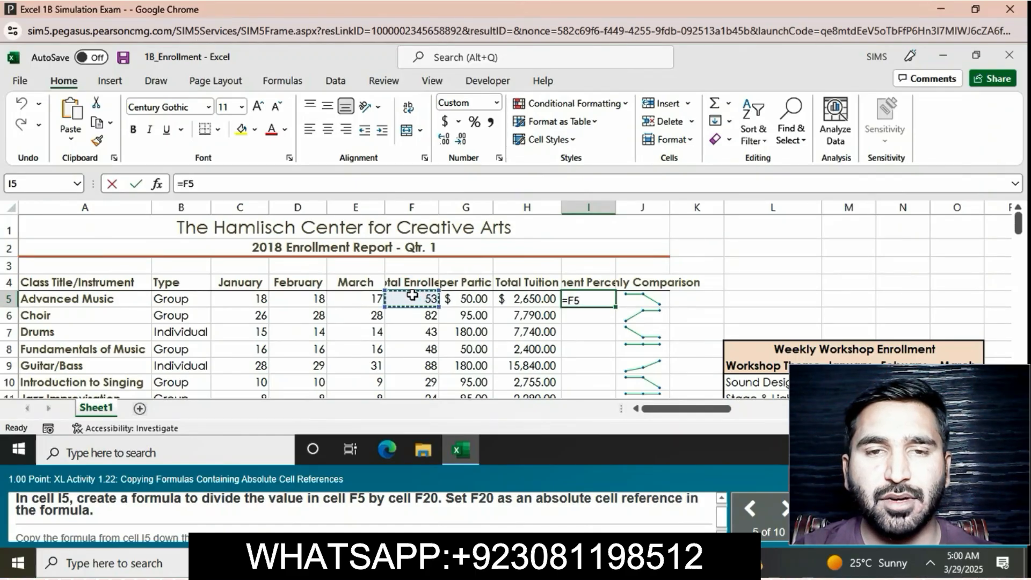
text(/)
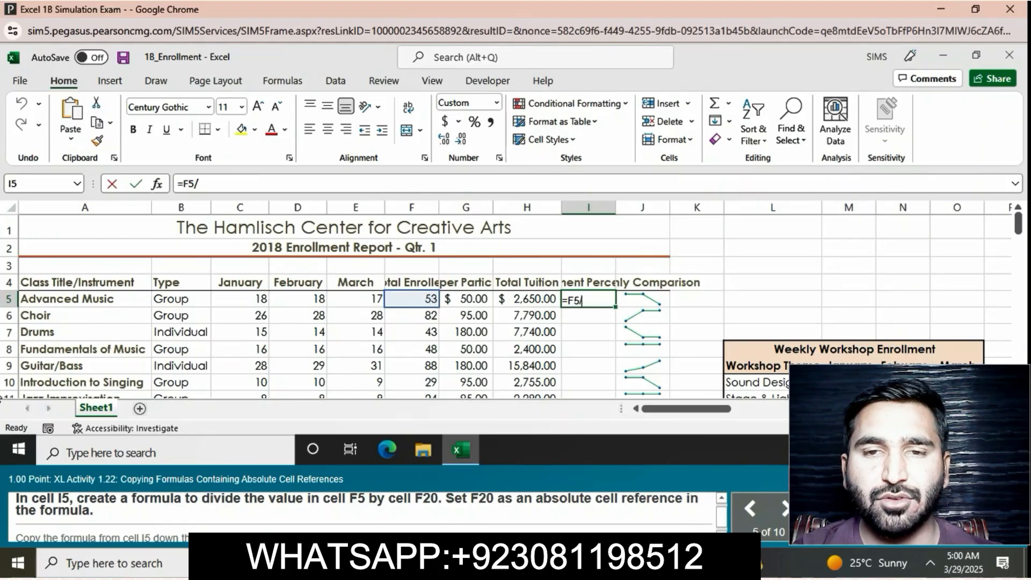
scroll(510, 306, down, 2)
scroll(516, 323, down, 2)
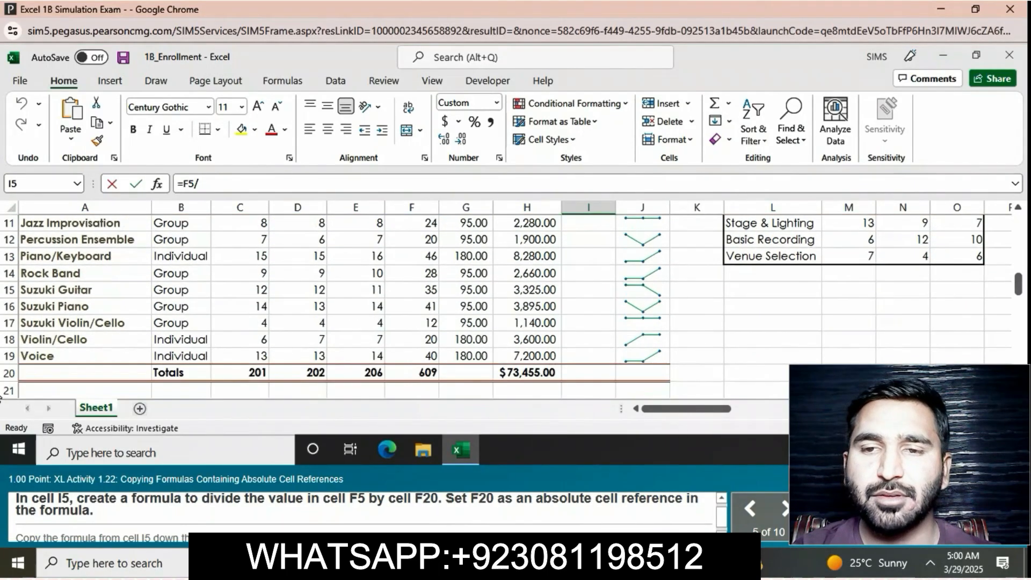
click(420, 356)
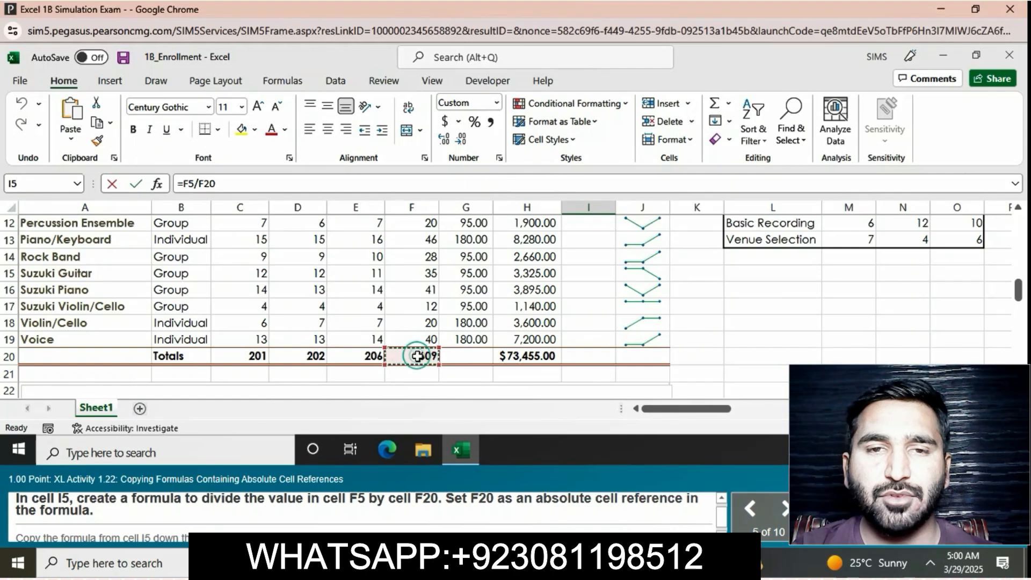
key(Return)
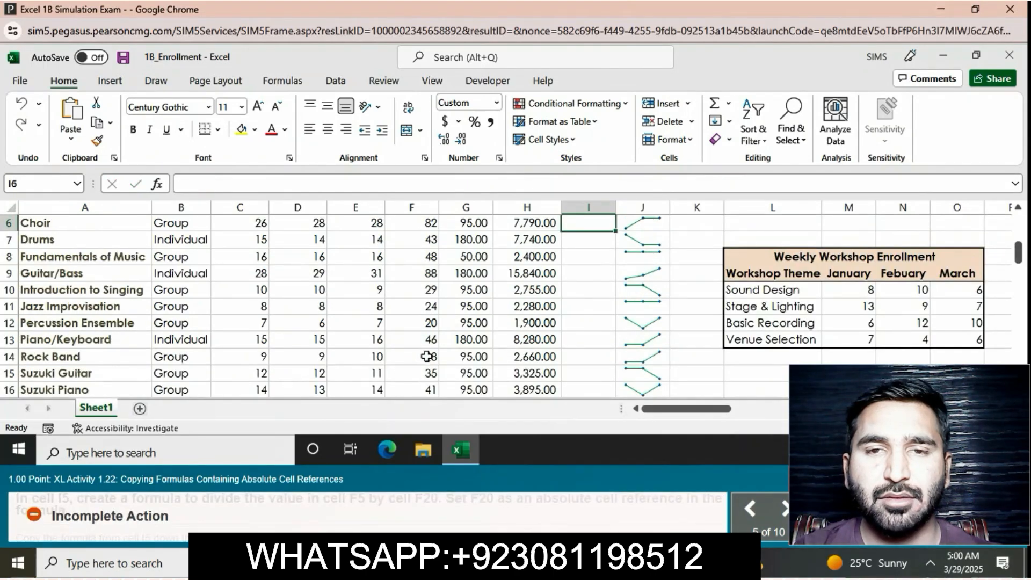
Step: Enter the formula =F5/$F$20 in cell I5 and copy it down through cell I19
scroll(537, 301, up, 2)
click(580, 299)
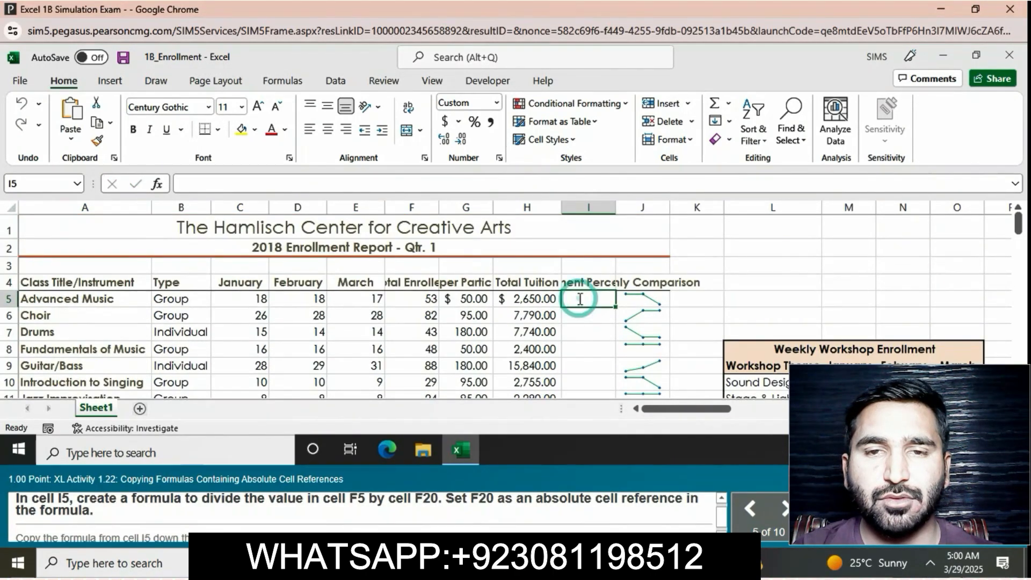
text(=f5/)
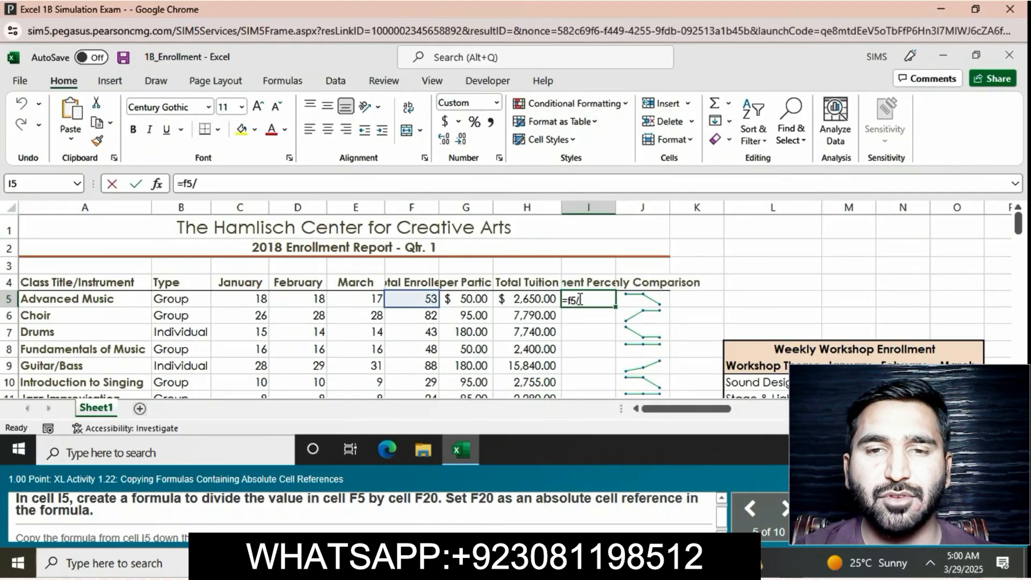
text($f)
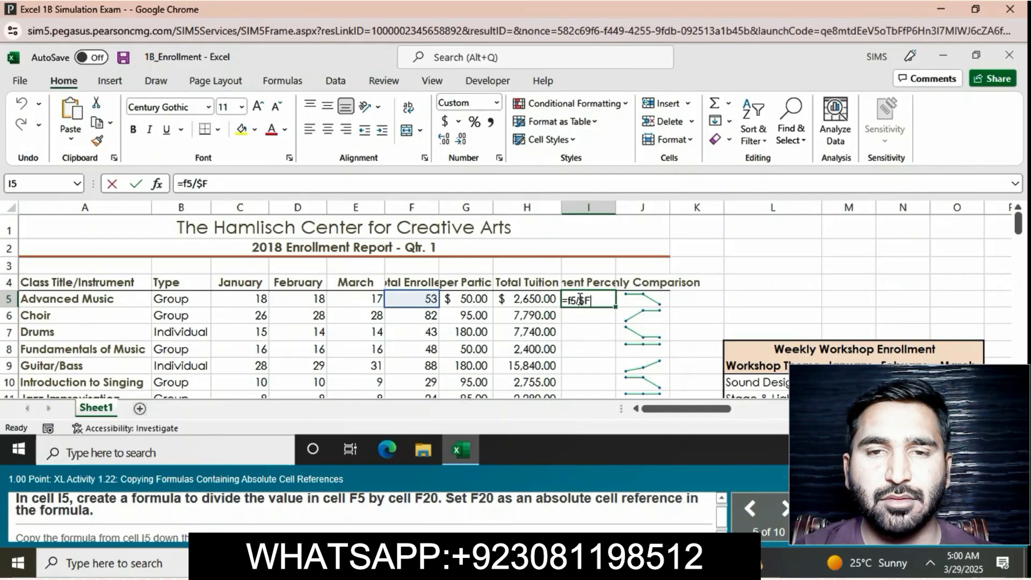
click(572, 300)
key(BackSpace)
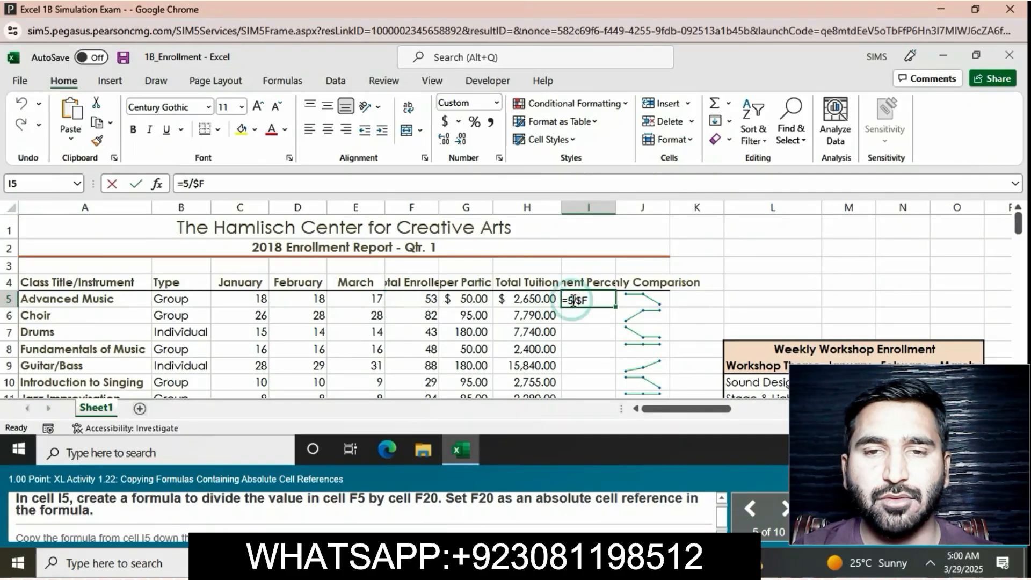
text(F)
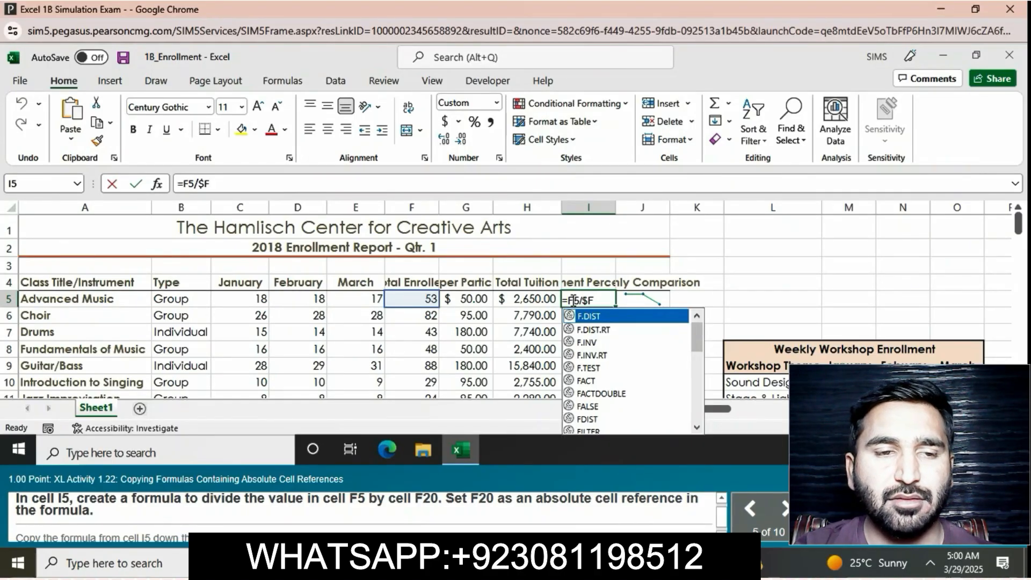
click(601, 302)
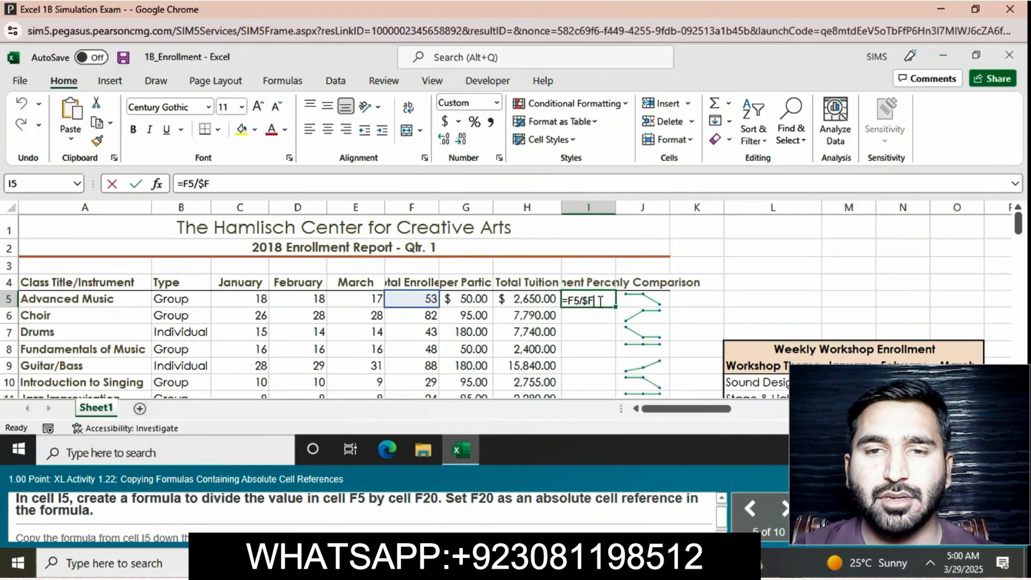
text($20)
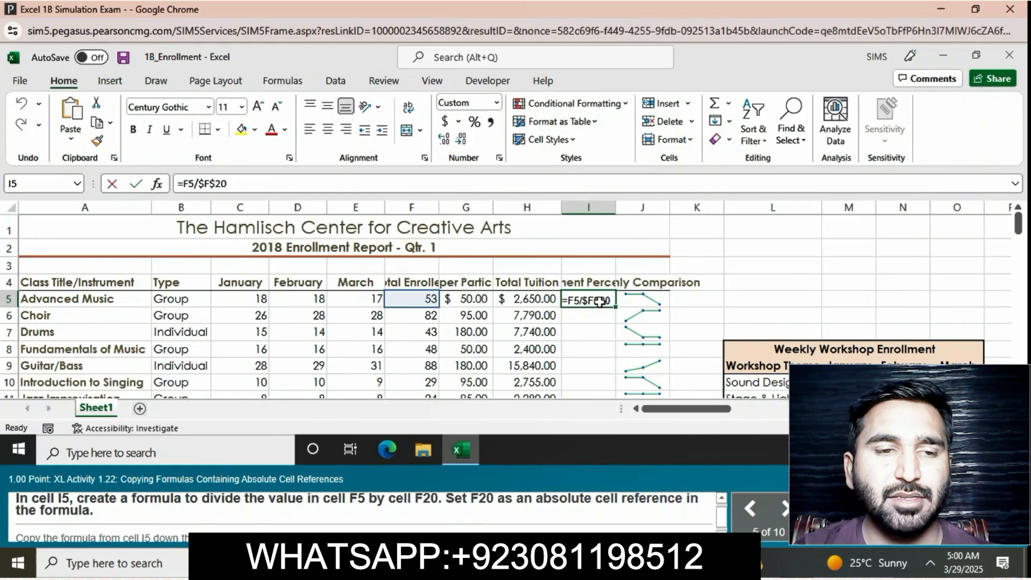
key(Return)
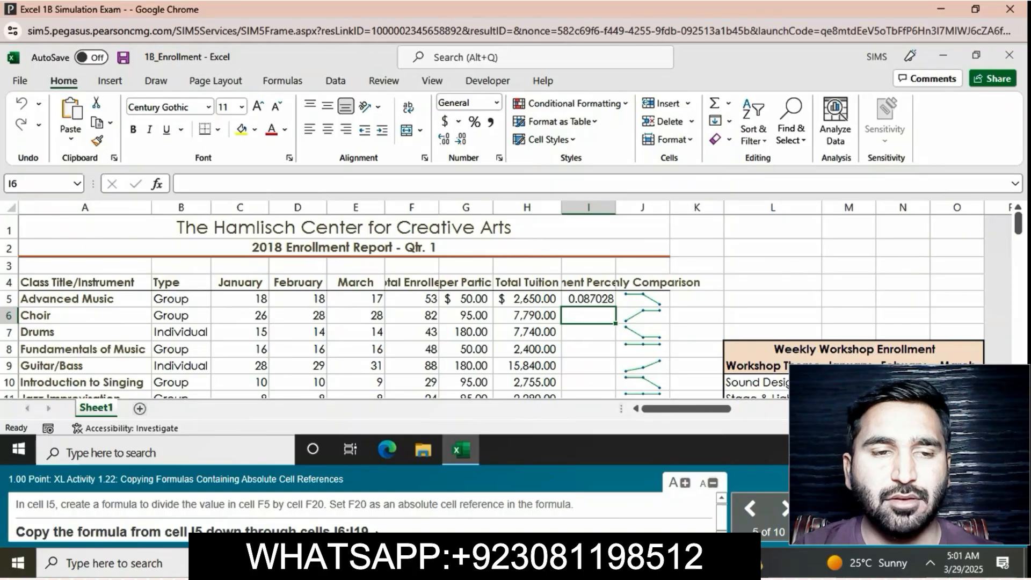
click(604, 301)
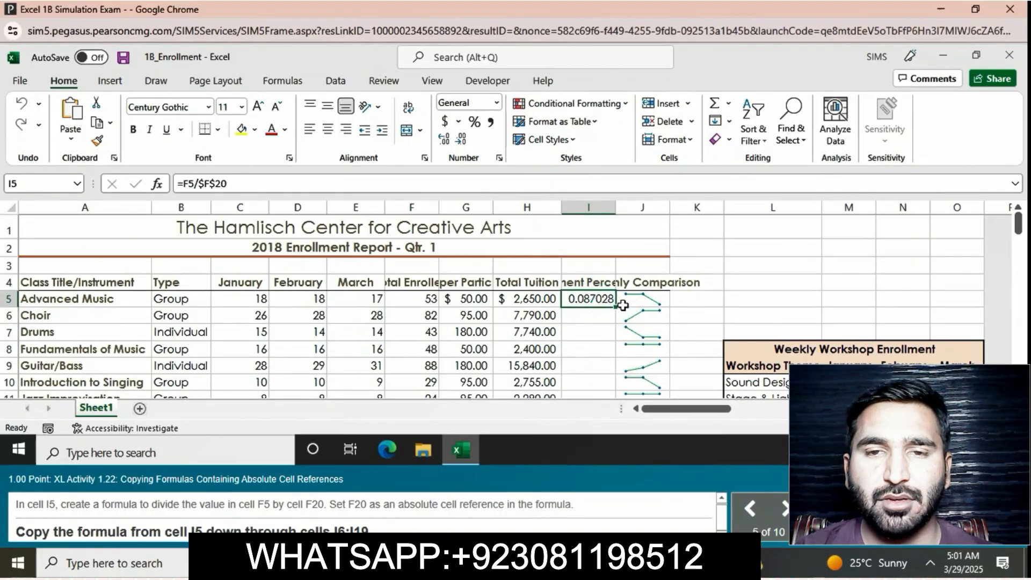
mouse_move(617, 306)
mouse_down()
mouse_move(607, 418)
mouse_move(610, 290)
mouse_up()
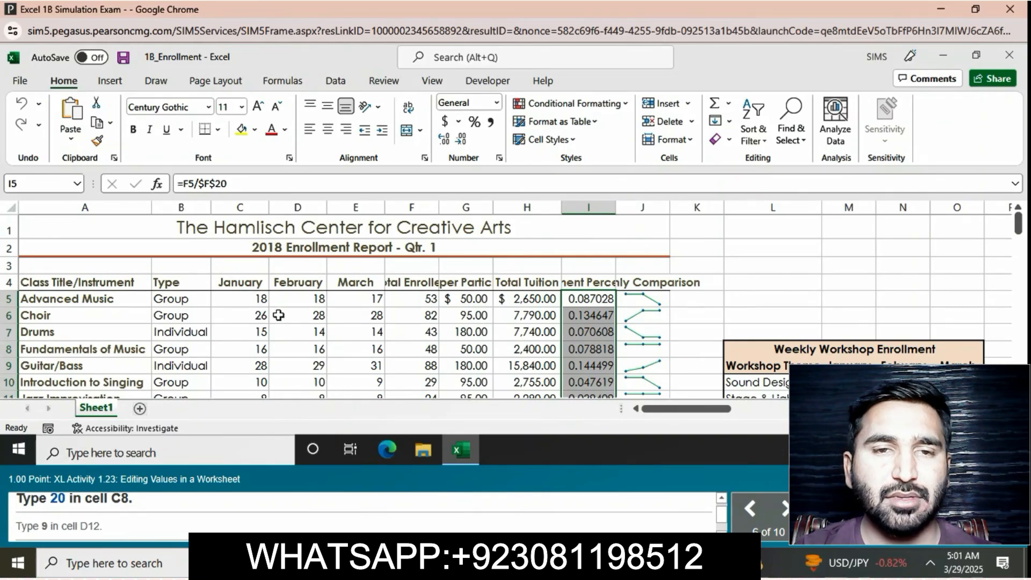
Step: Change the January enrollment for Fundamentals of Music in cell C8 to 20
click(299, 348)
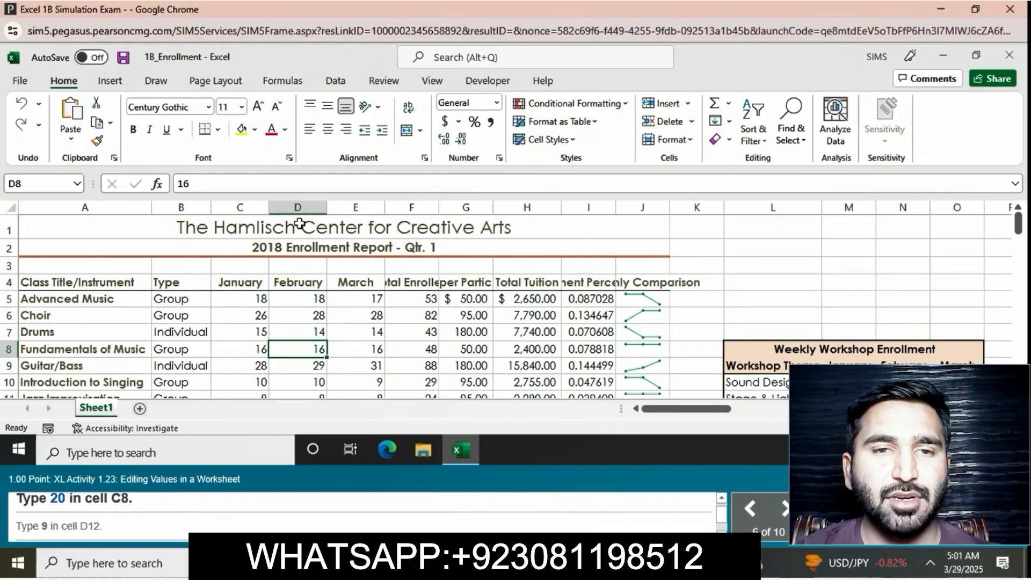
click(253, 346)
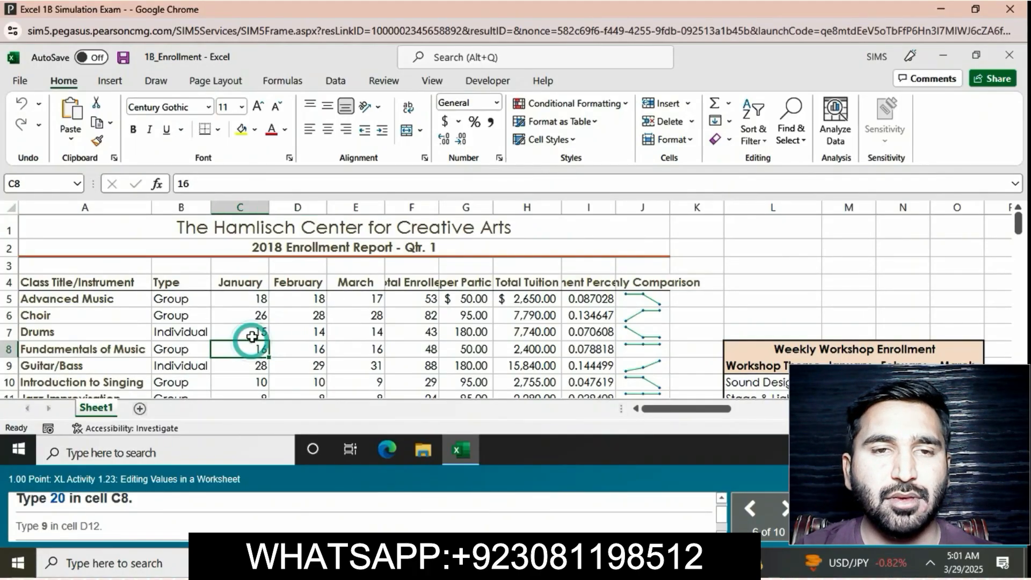
click(206, 184)
key(BackSpace)
key(BackSpace)
text(20)
key(Return)
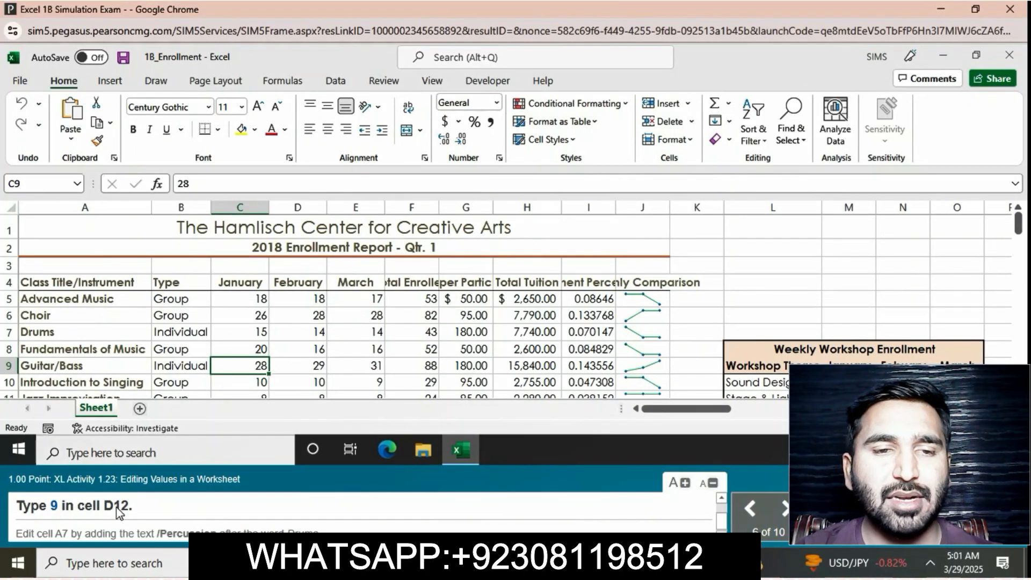
Step: Change the February enrollment for Percussion Ensemble in cell D12 to 9
click(318, 396)
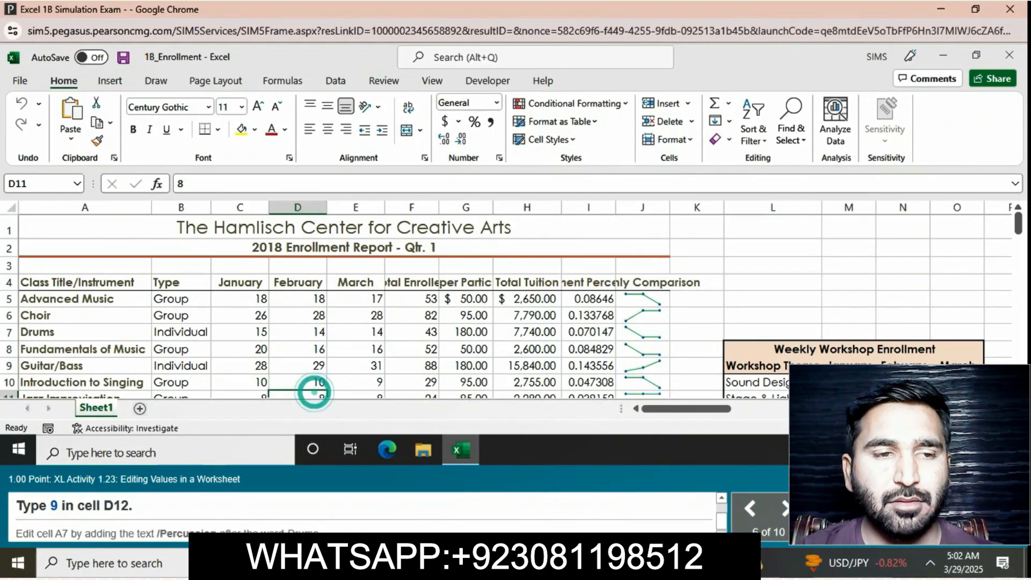
scroll(4, 393, down, 2)
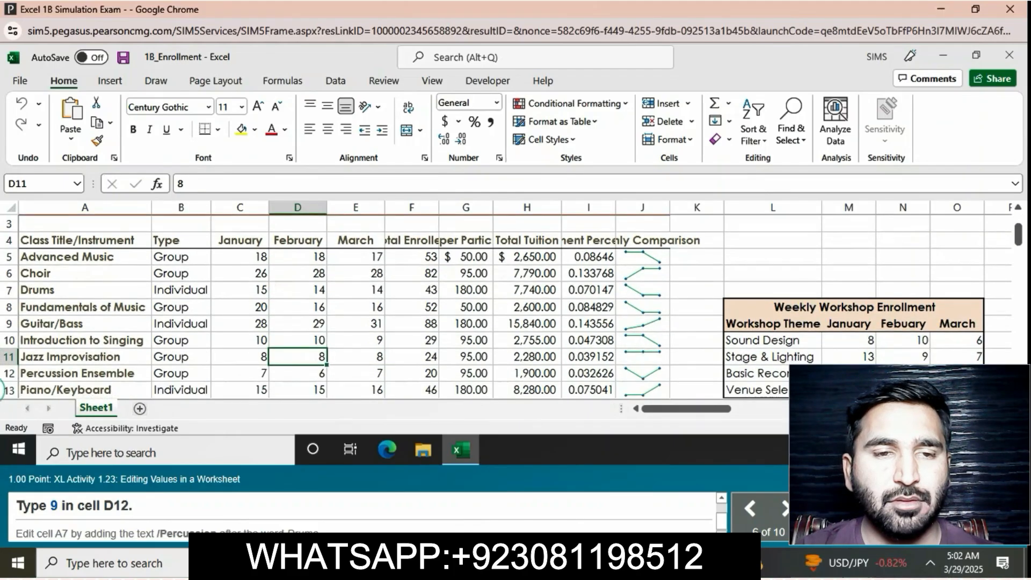
click(299, 377)
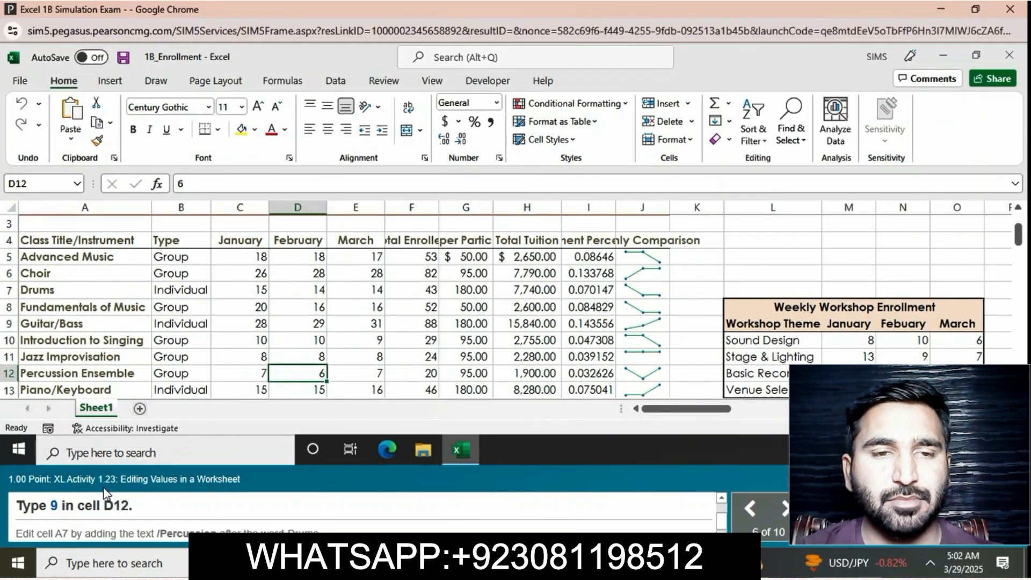
double_click(183, 184)
text(9)
key(Return)
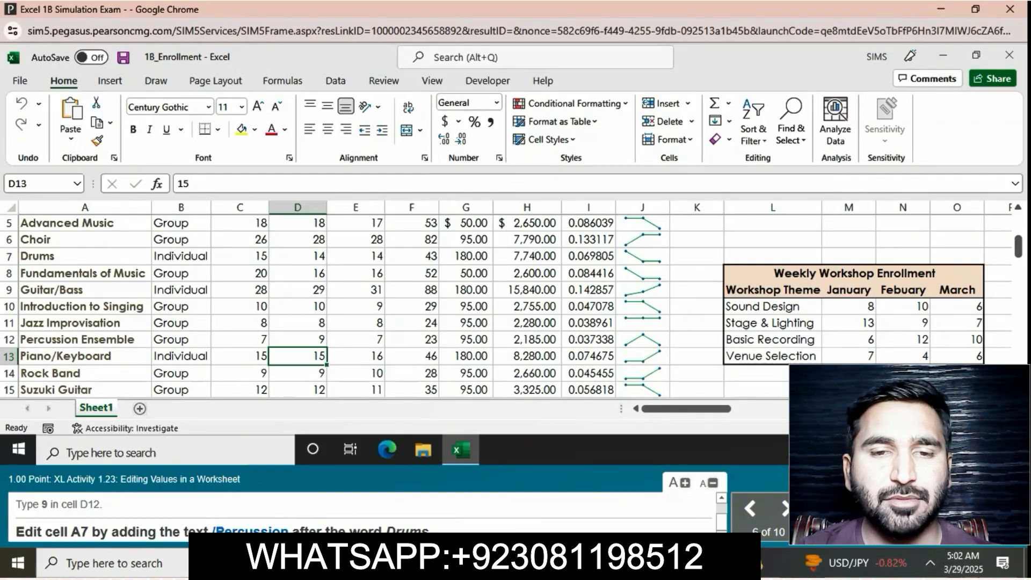
click(104, 280)
click(93, 259)
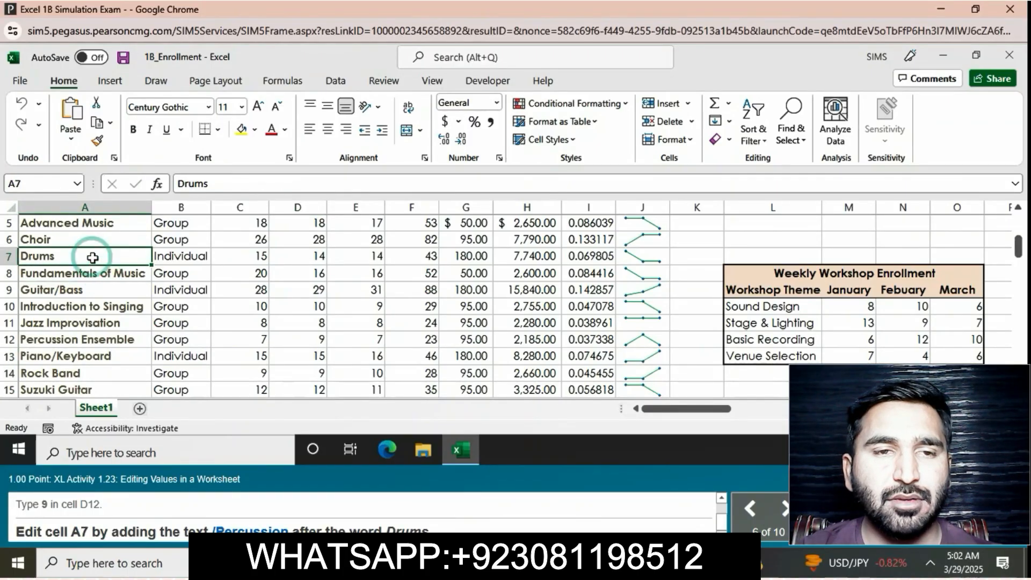
text(/)
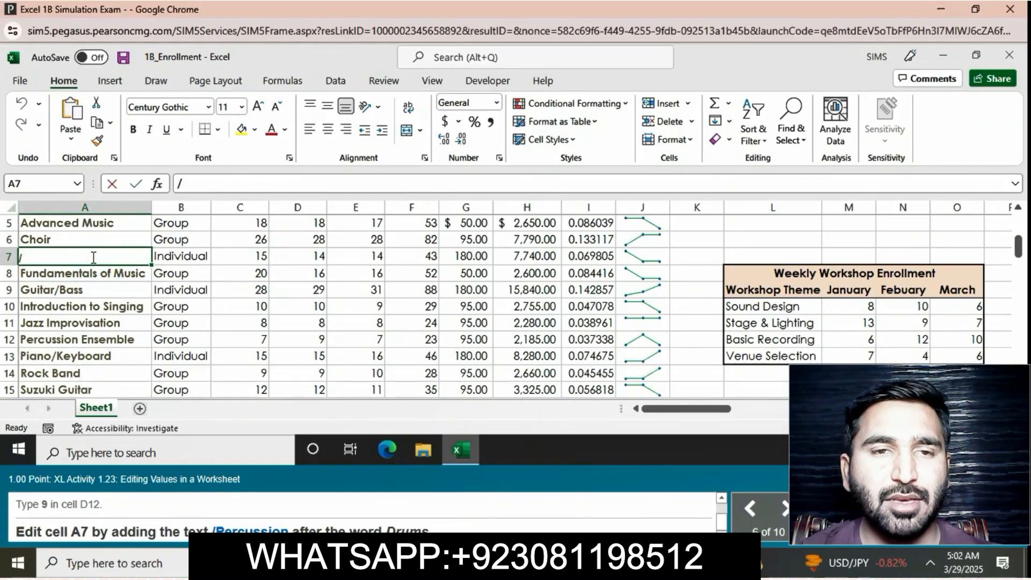
key(Return)
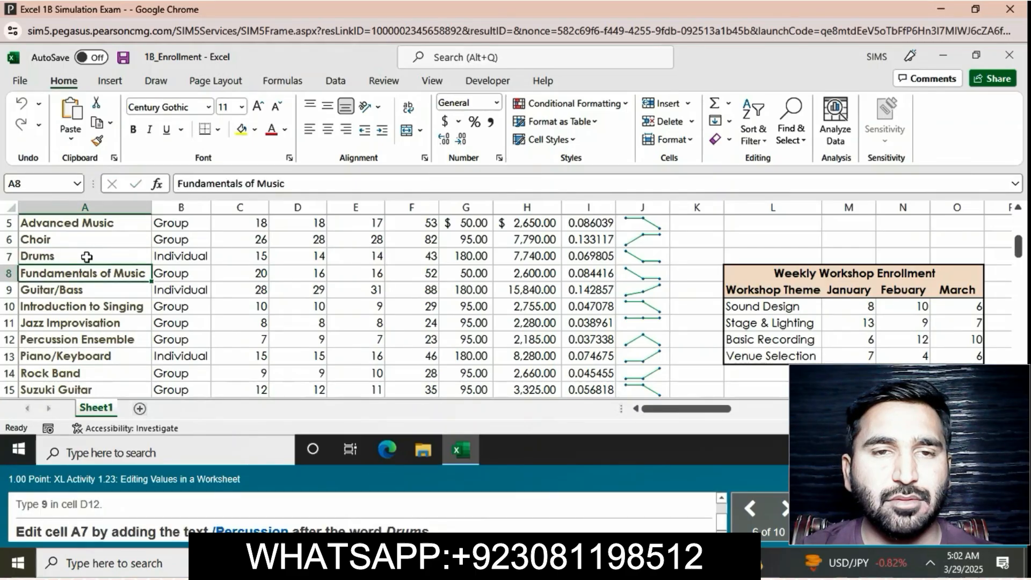
Step: Edit cell A7 by adding /Percussion after the word Drums
click(88, 257)
click(223, 188)
click(223, 188)
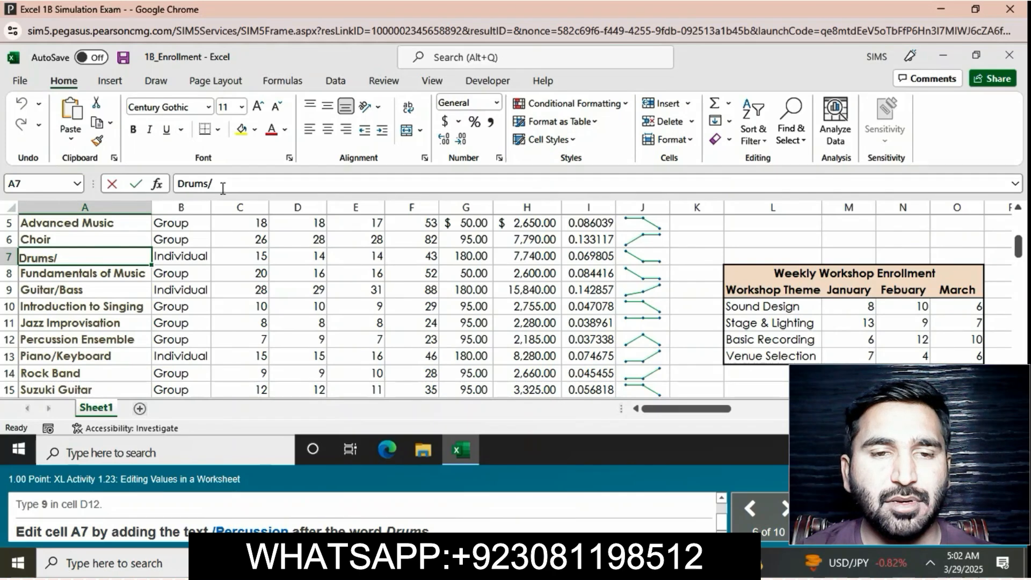
text(/Per)
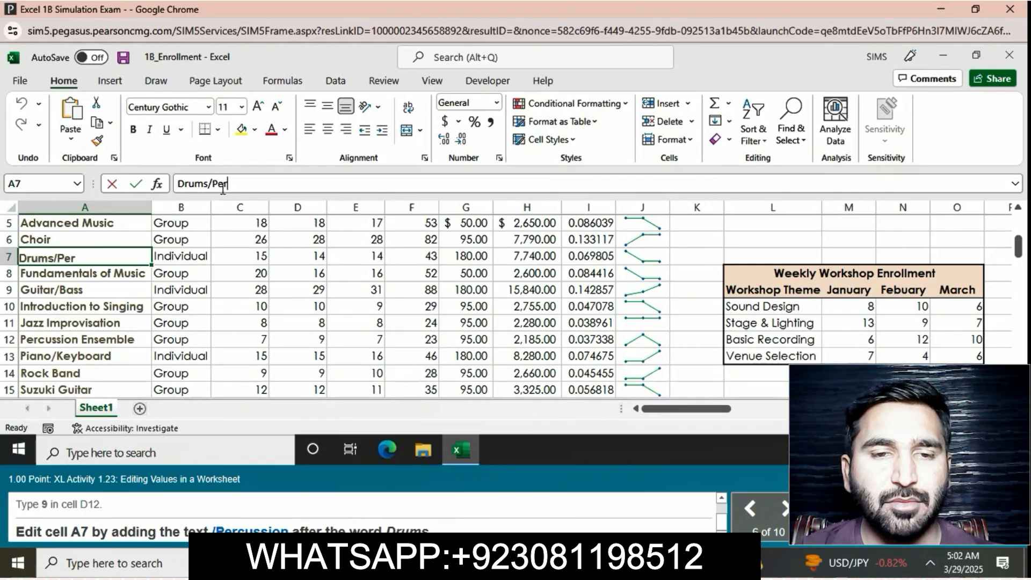
text(cussion)
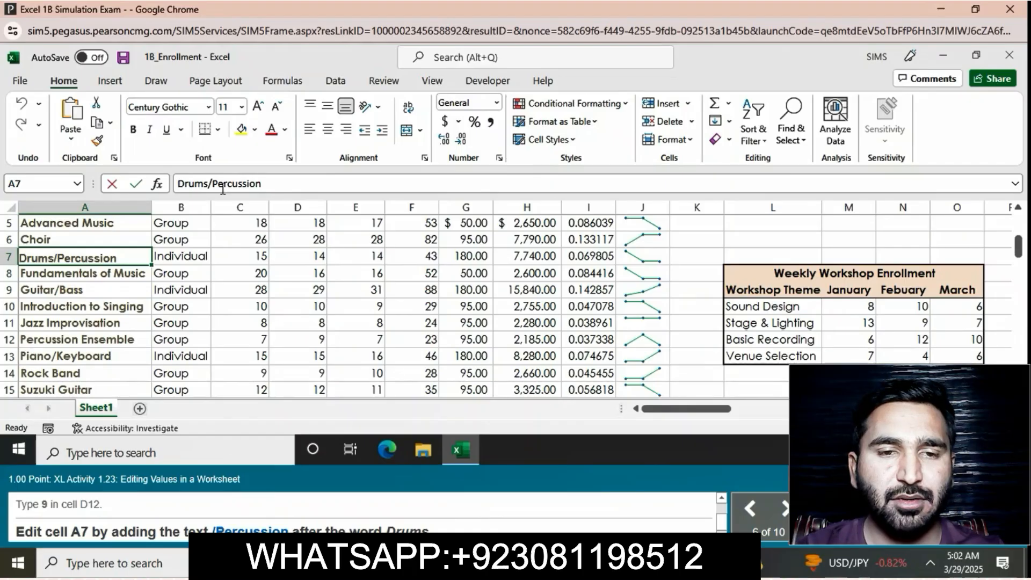
key(Return)
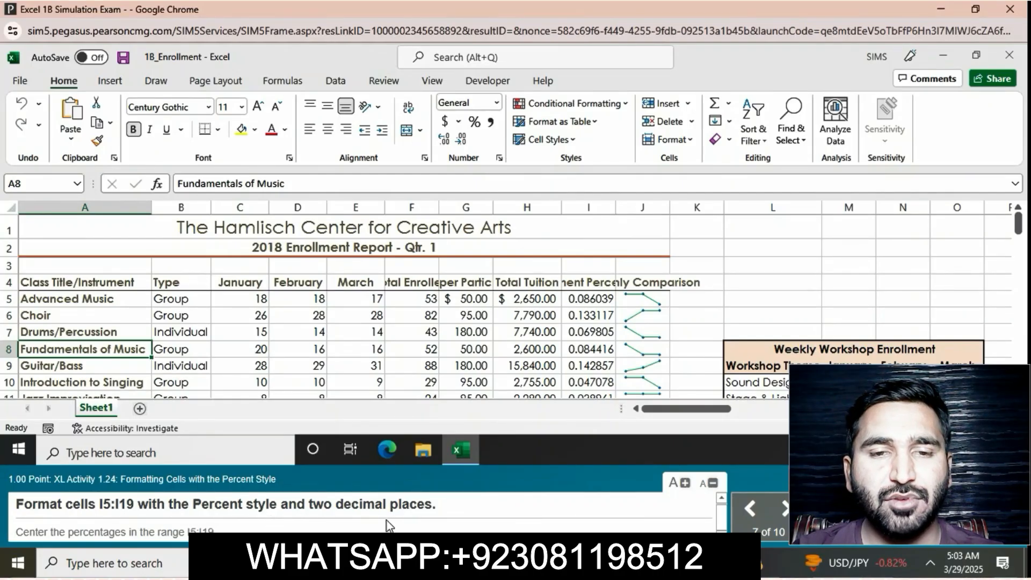
Step: Format the percentages in range I5:I19 with the Percent style and two decimal places, and center them
mouse_move(596, 298)
mouse_down()
mouse_move(595, 401)
mouse_move(581, 300)
mouse_up()
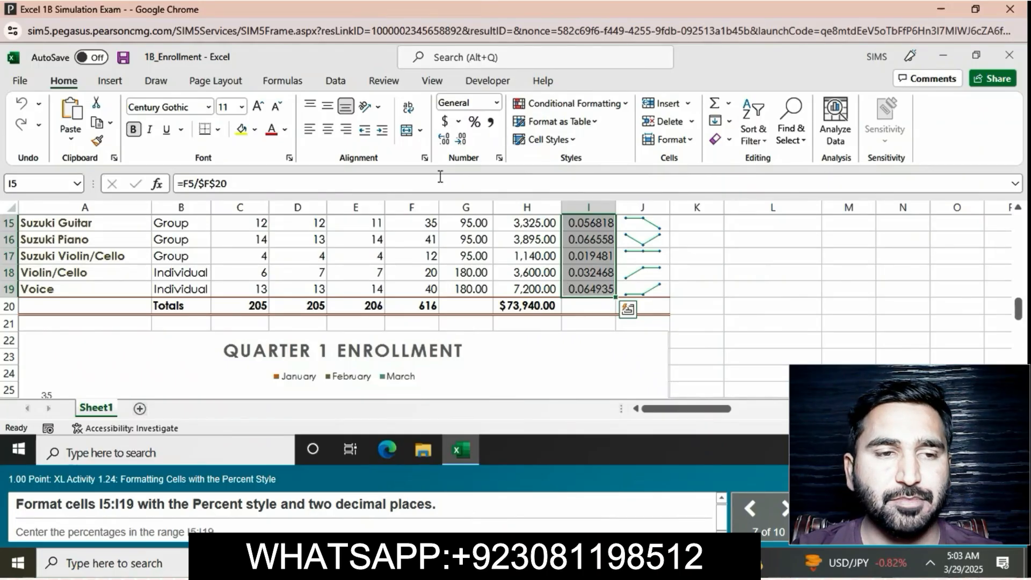
click(475, 124)
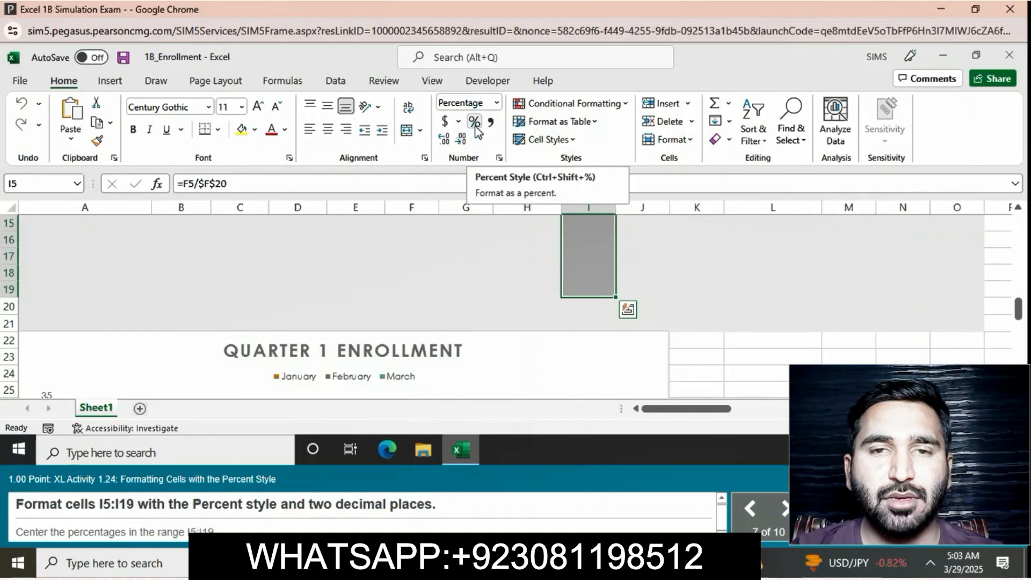
click(445, 137)
click(445, 137)
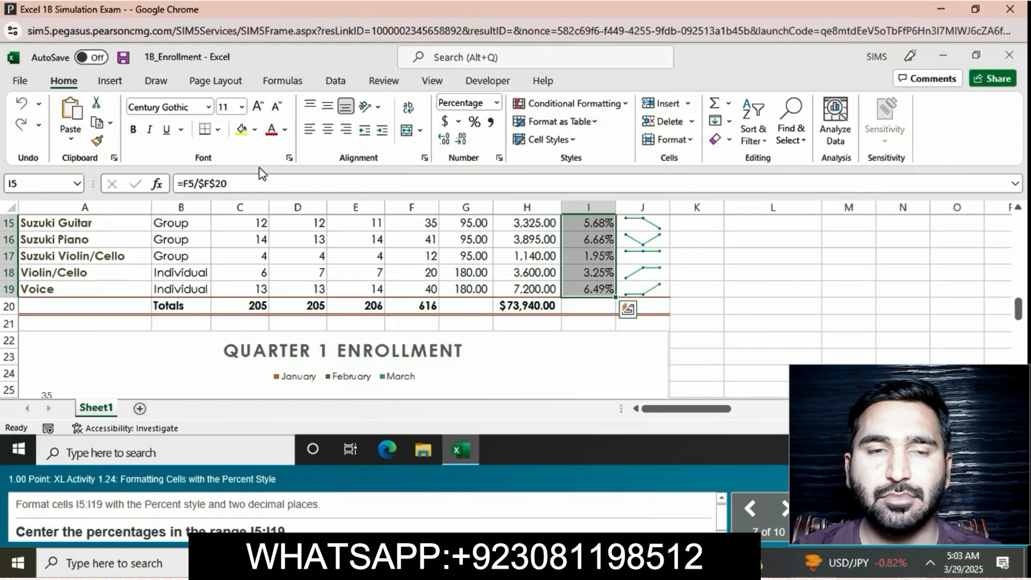
click(329, 129)
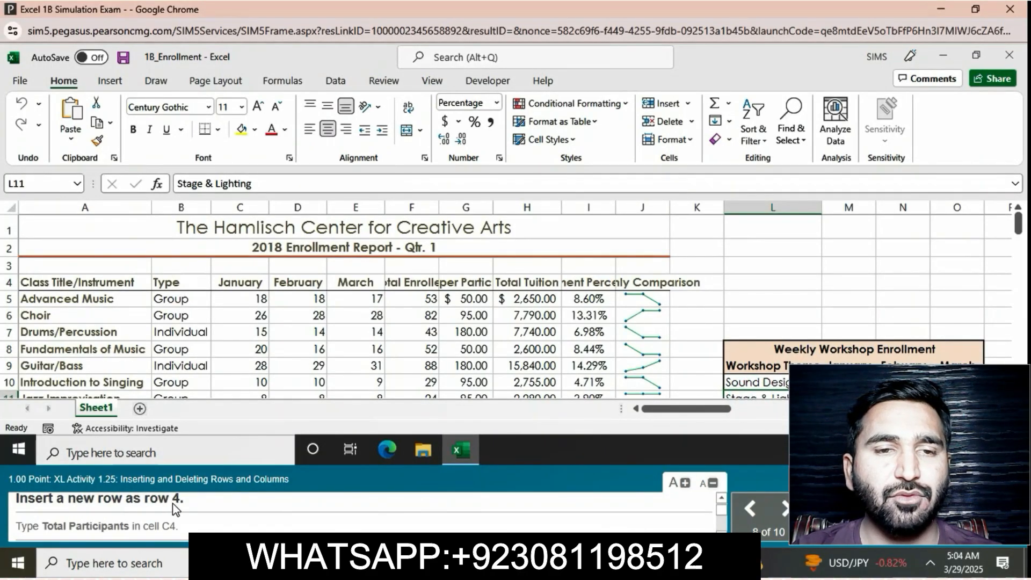
Step: Insert a new row as row 4, above the column headings of the enrollment table
click(8, 282)
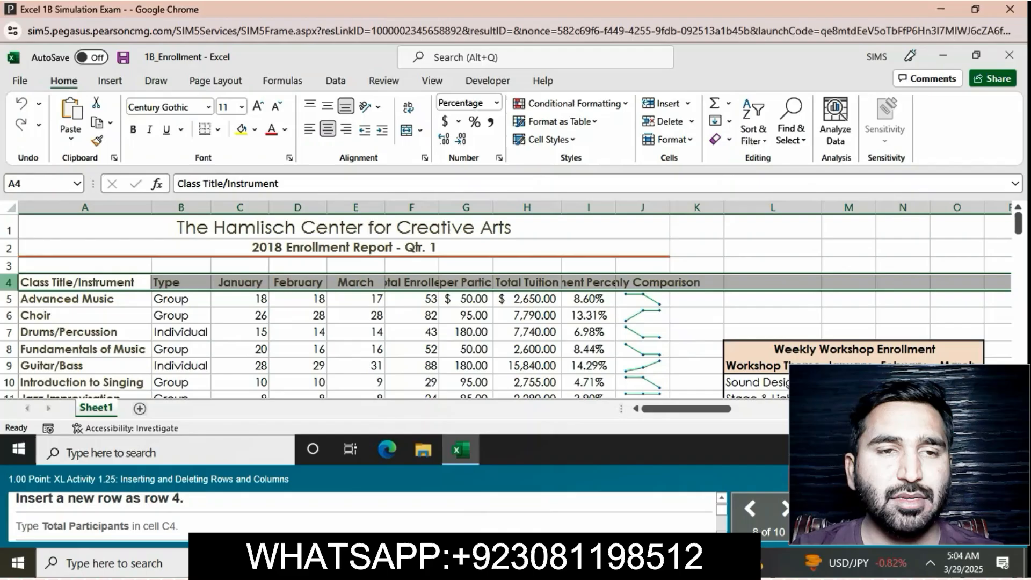
right_click(8, 283)
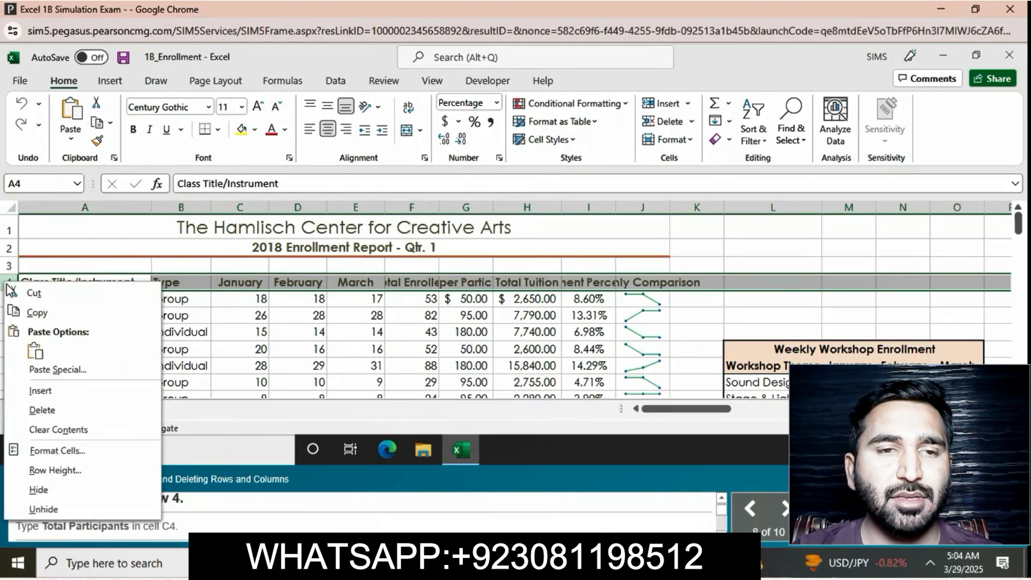
click(39, 391)
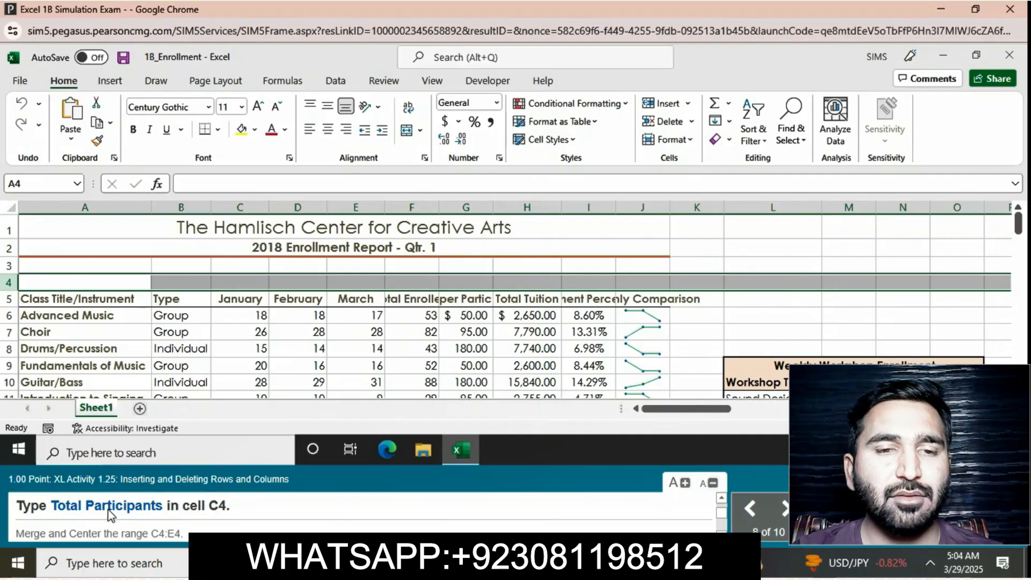
Step: Enter the heading Total Participants in cell C4
click(240, 283)
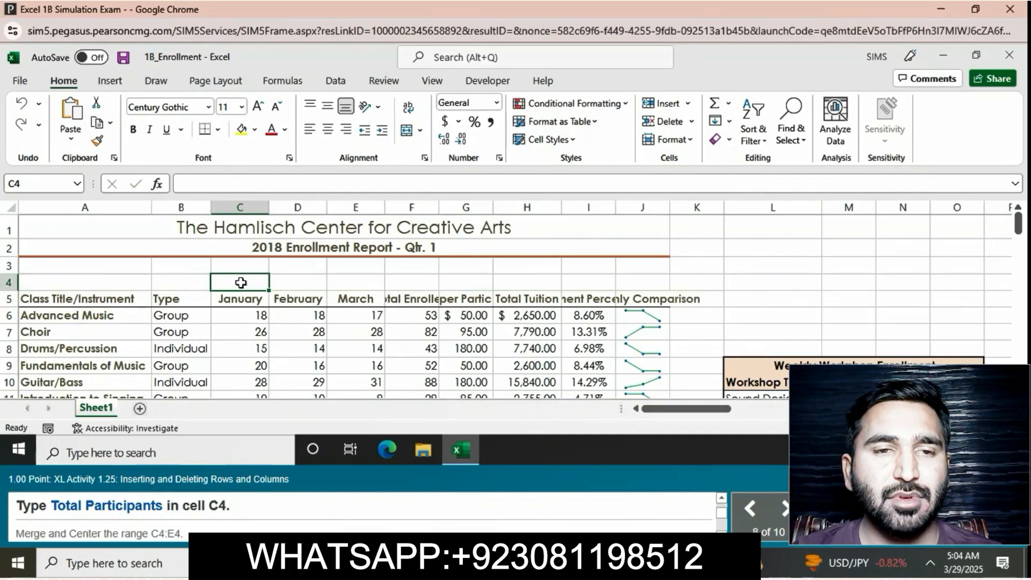
text(Total)
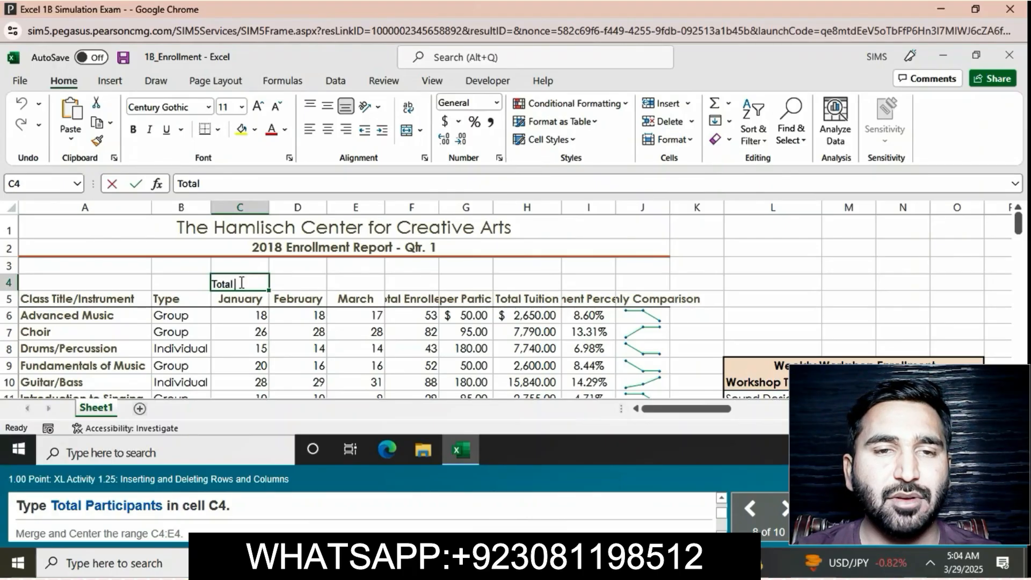
text( Par)
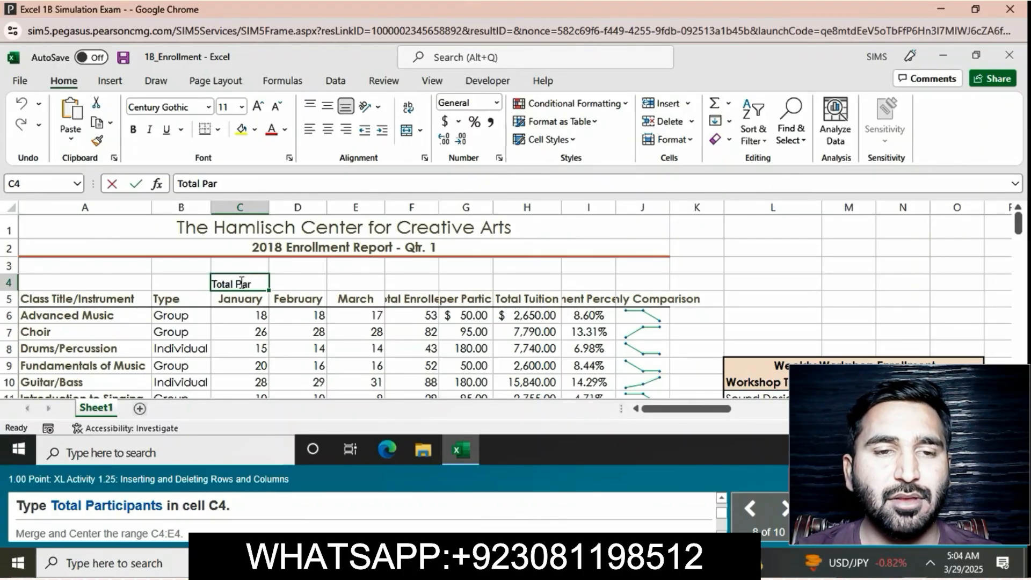
text(t)
text(icipants)
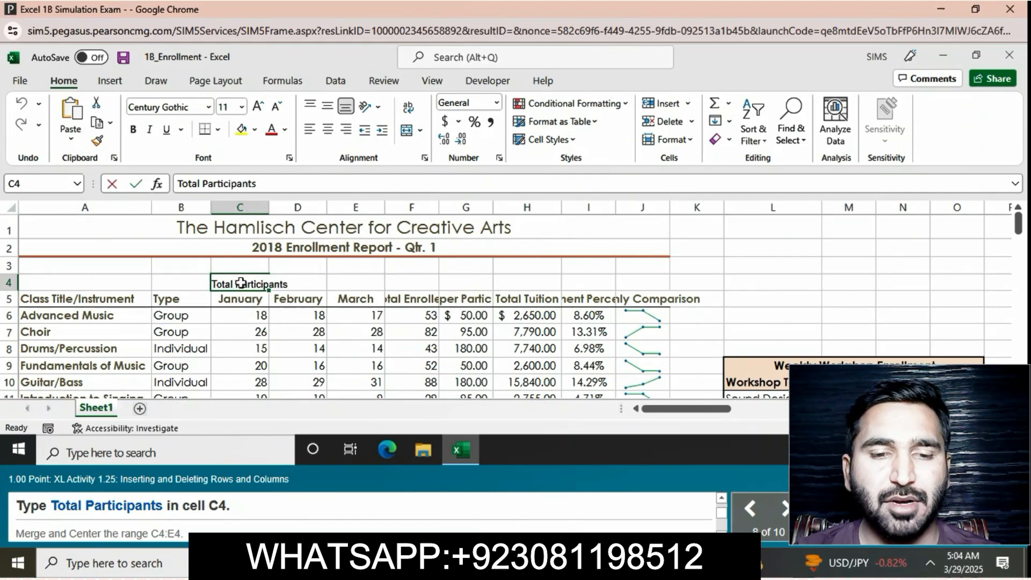
key(Return)
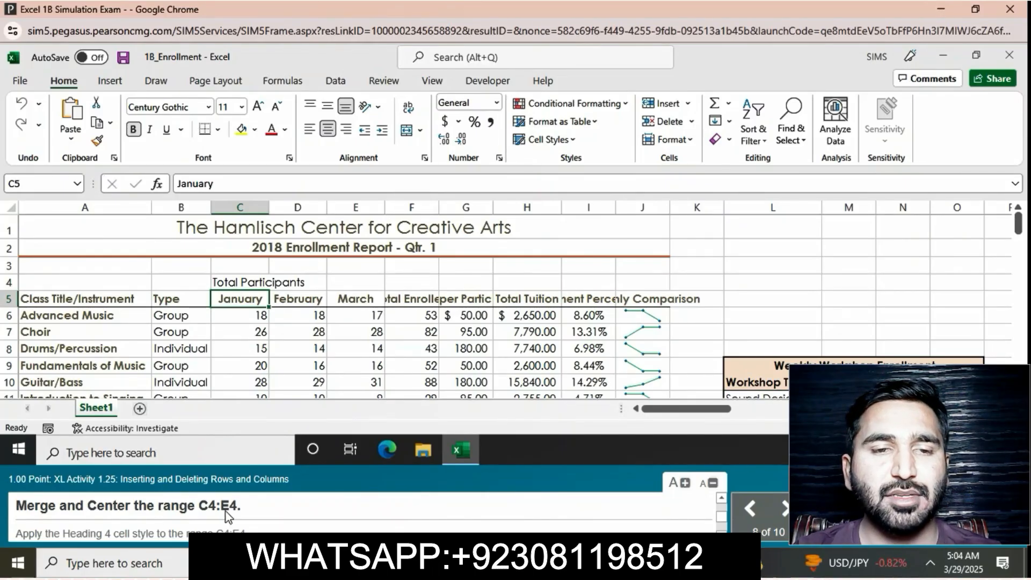
Step: Merge and center the range C4:E4 and apply the Heading 4 cell style to it
drag(236, 280, 361, 284)
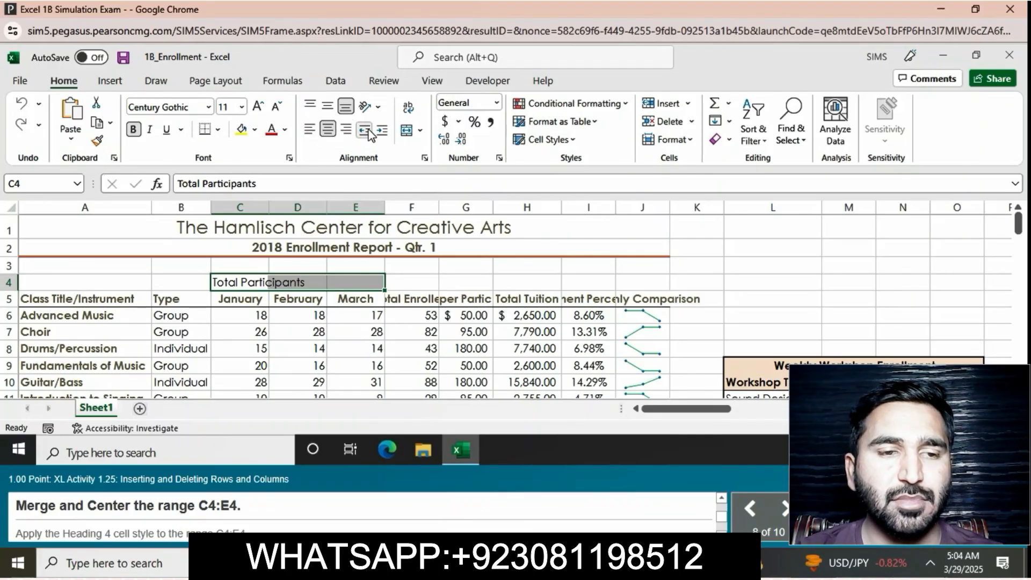
click(420, 131)
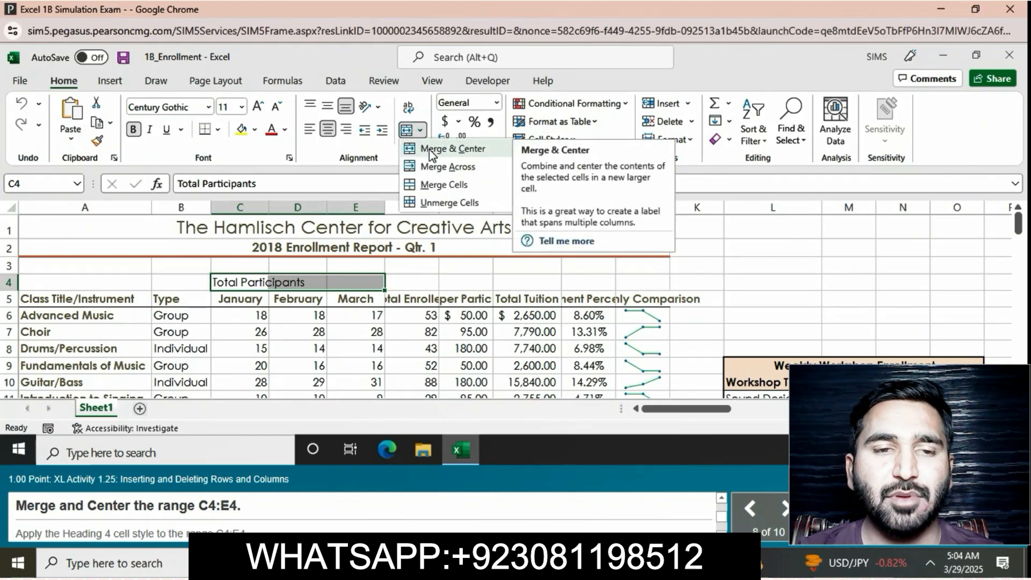
click(430, 153)
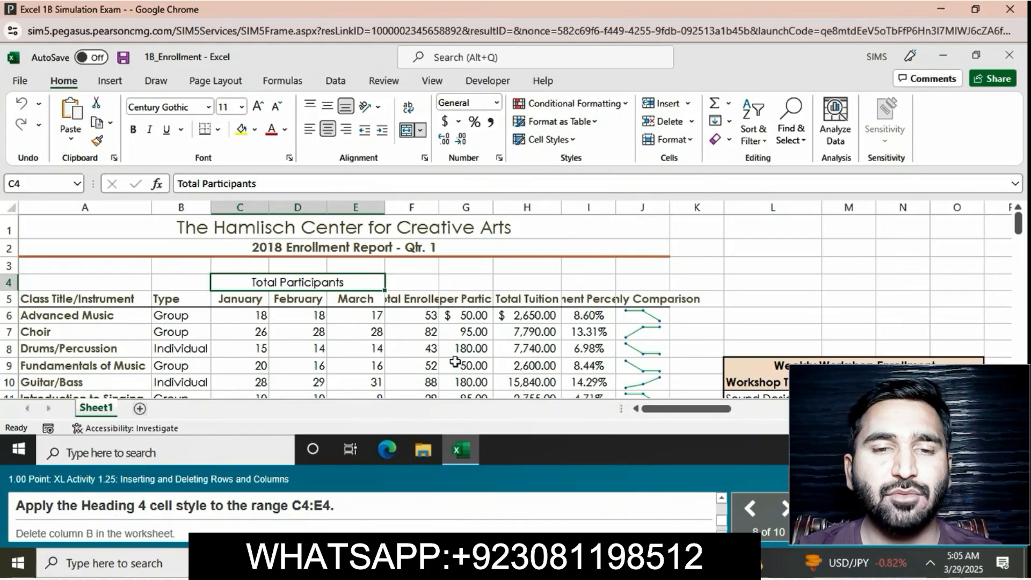
click(250, 281)
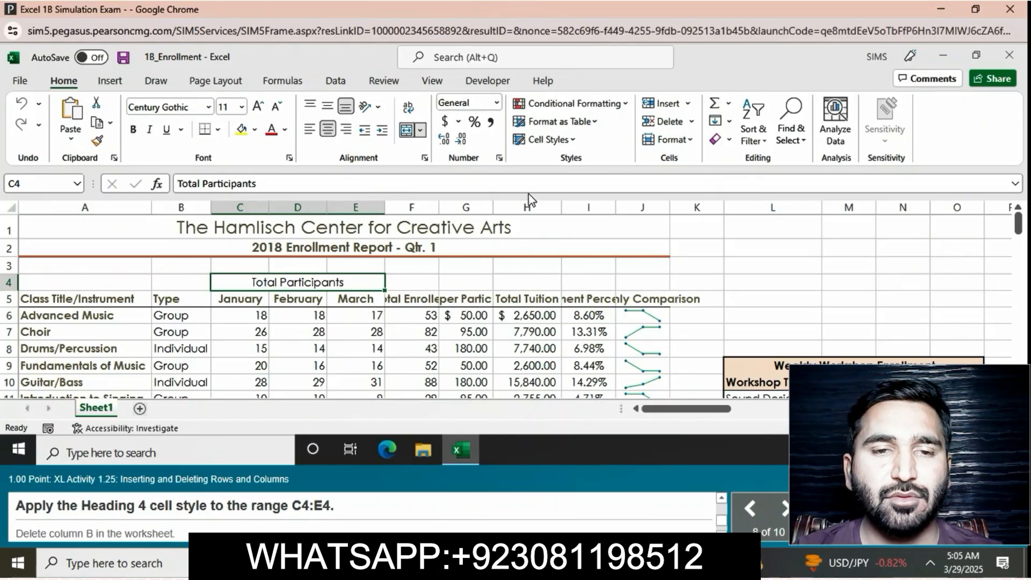
click(573, 139)
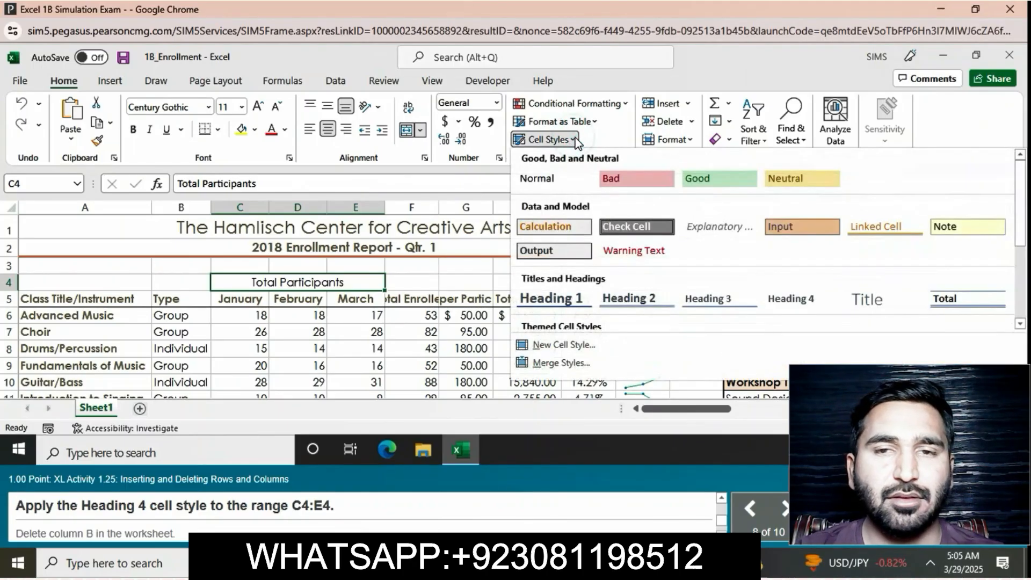
click(791, 304)
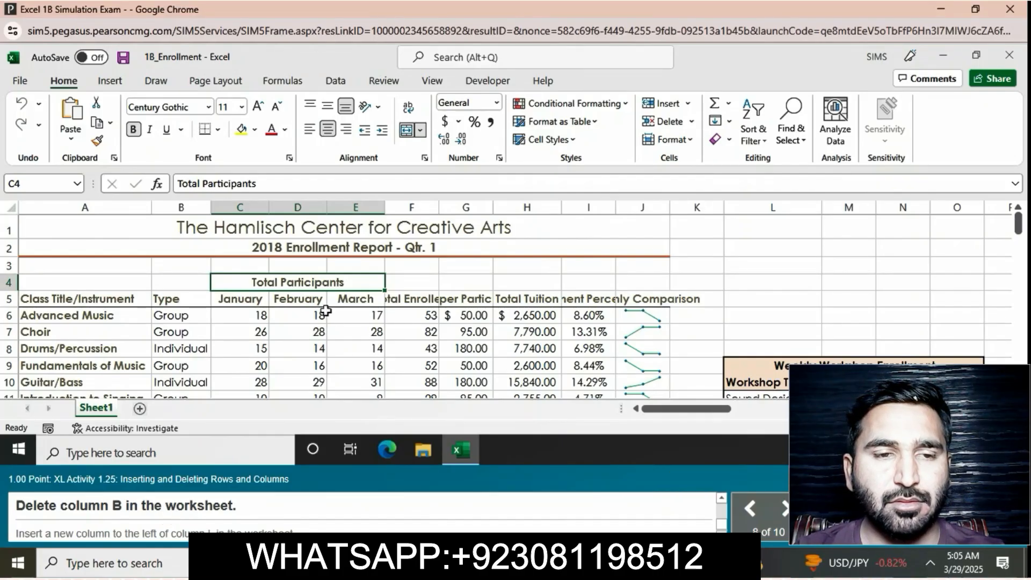
Step: Delete column B, which holds the class types, from the worksheet
click(199, 208)
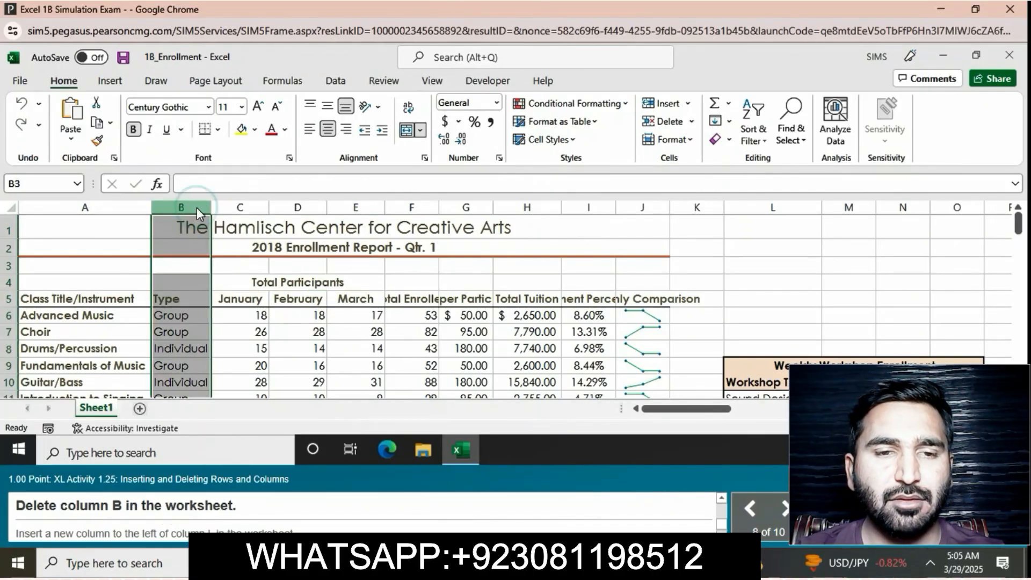
right_click(197, 209)
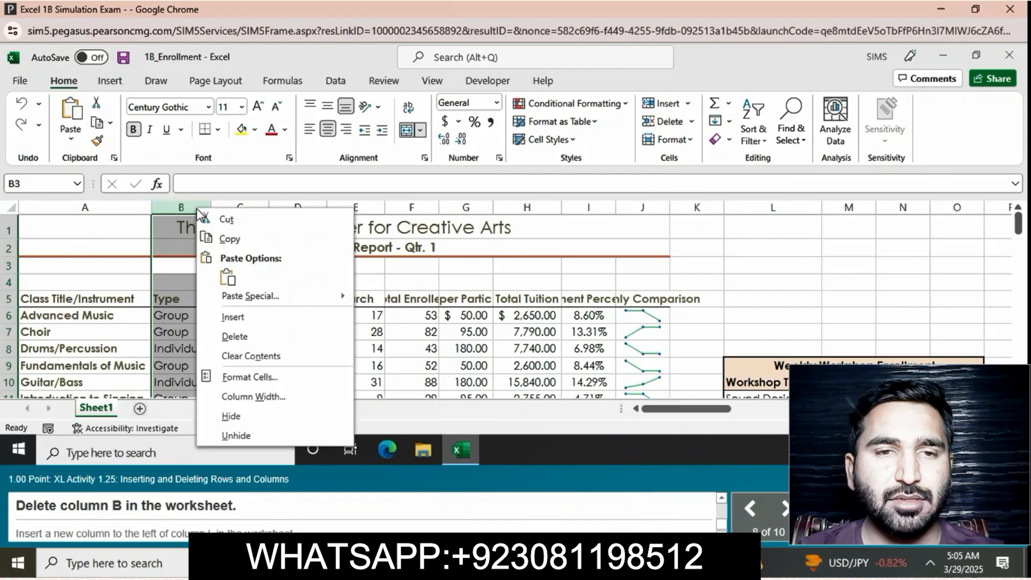
click(253, 342)
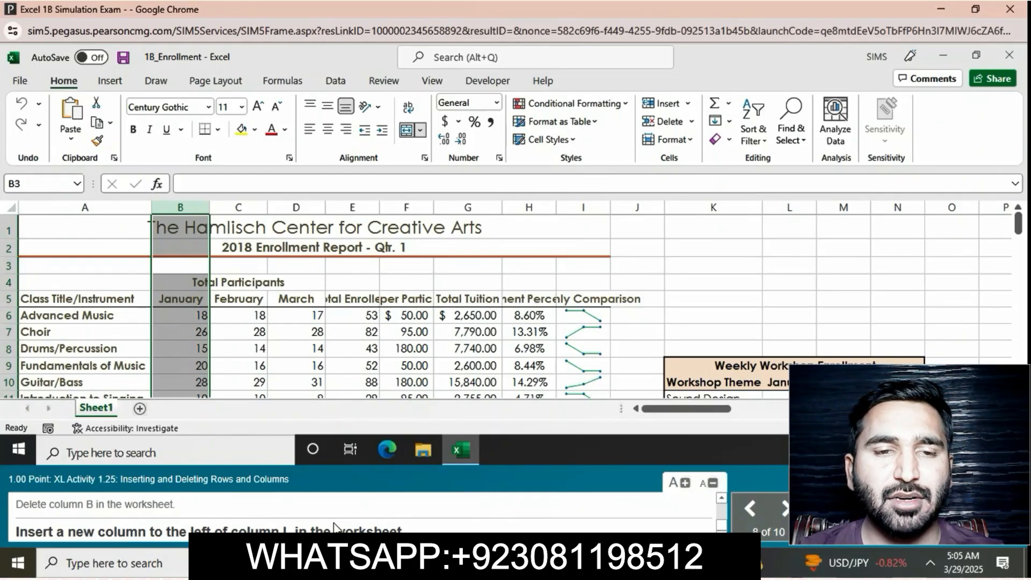
Step: Insert a new column to the left of column L in the workshop enrollment table
click(785, 214)
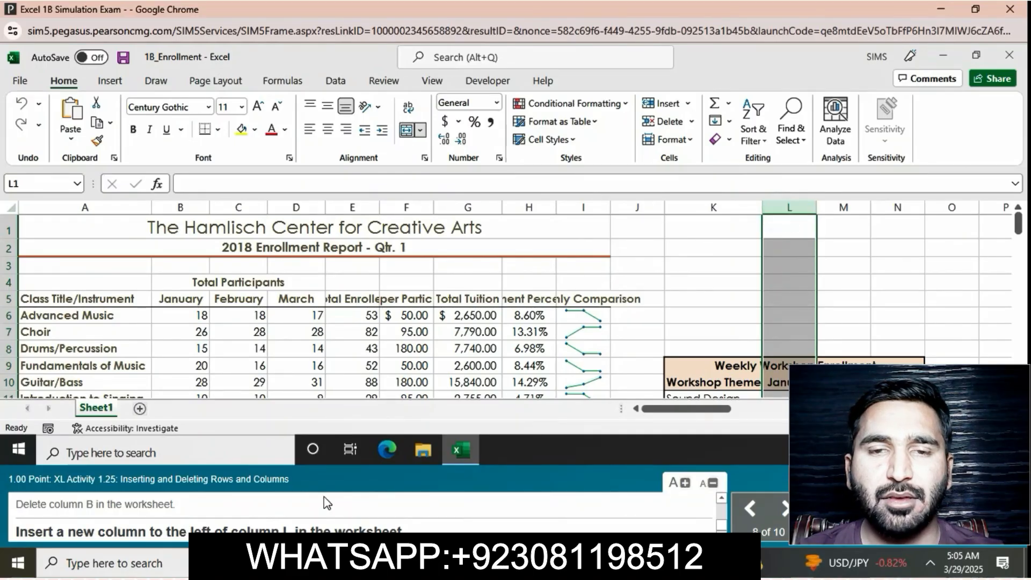
right_click(781, 212)
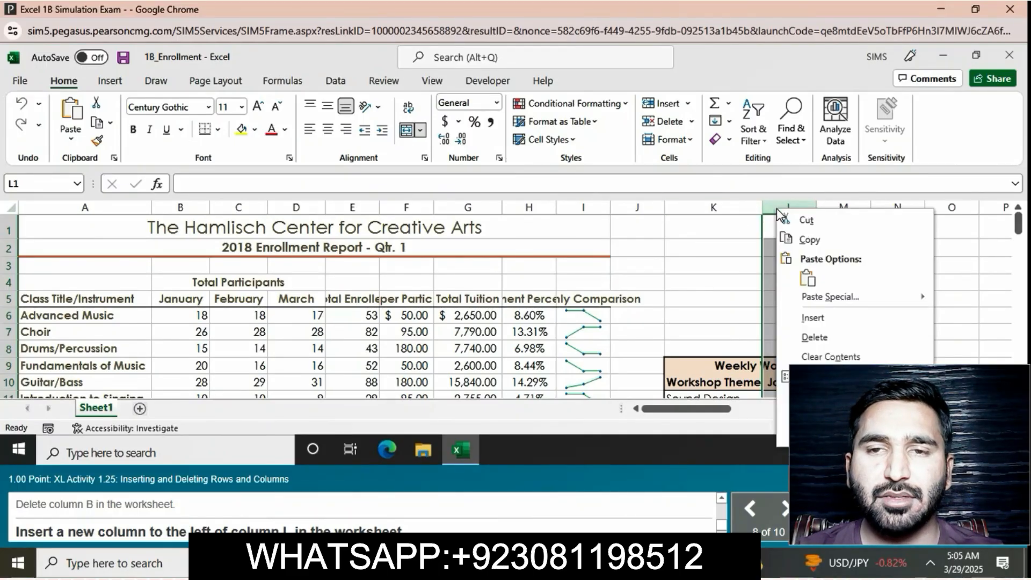
click(817, 318)
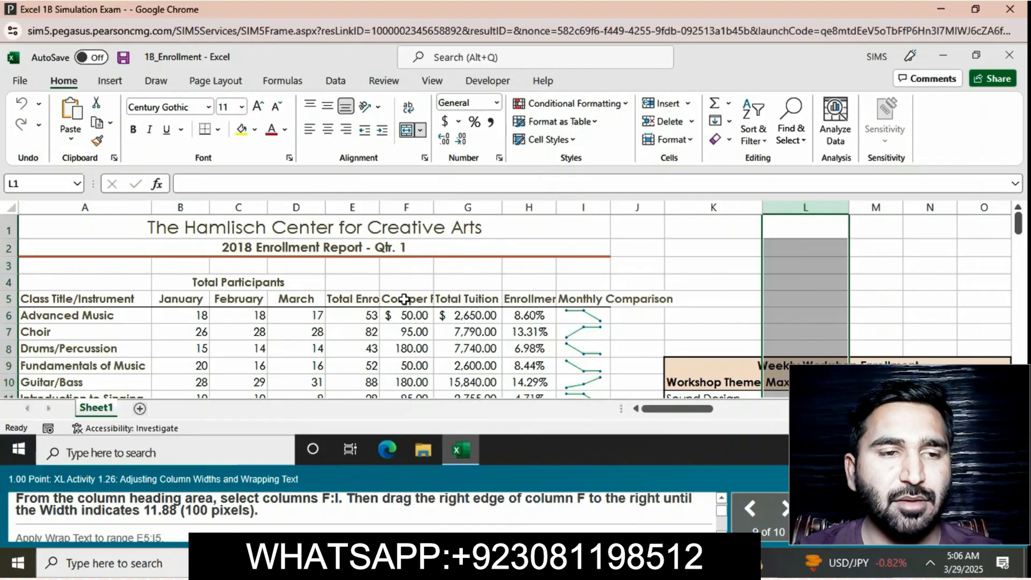
Step: Widen columns F:I together to a width of 11.88 (100 pixels)
drag(416, 209, 574, 217)
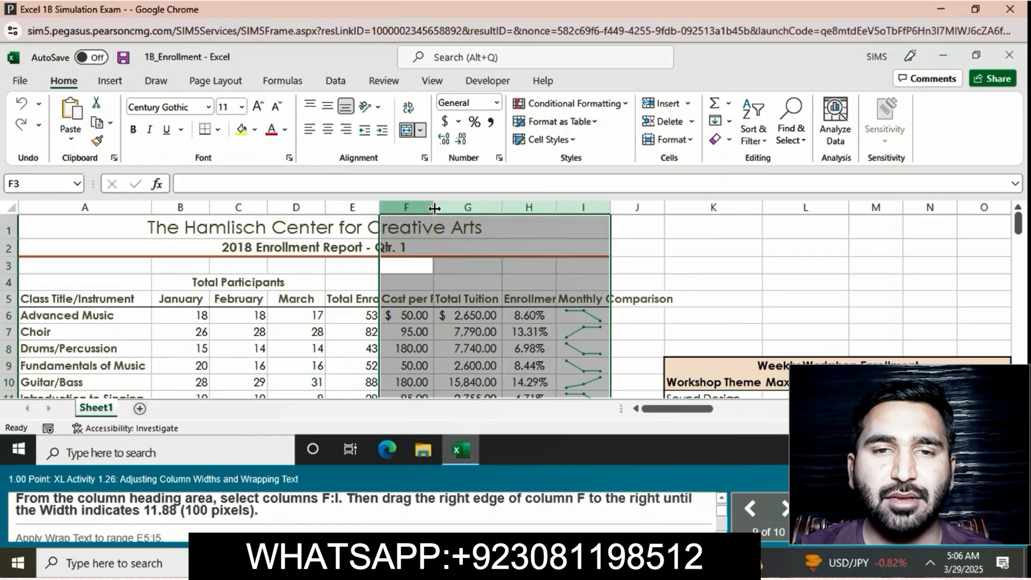
drag(435, 208, 455, 208)
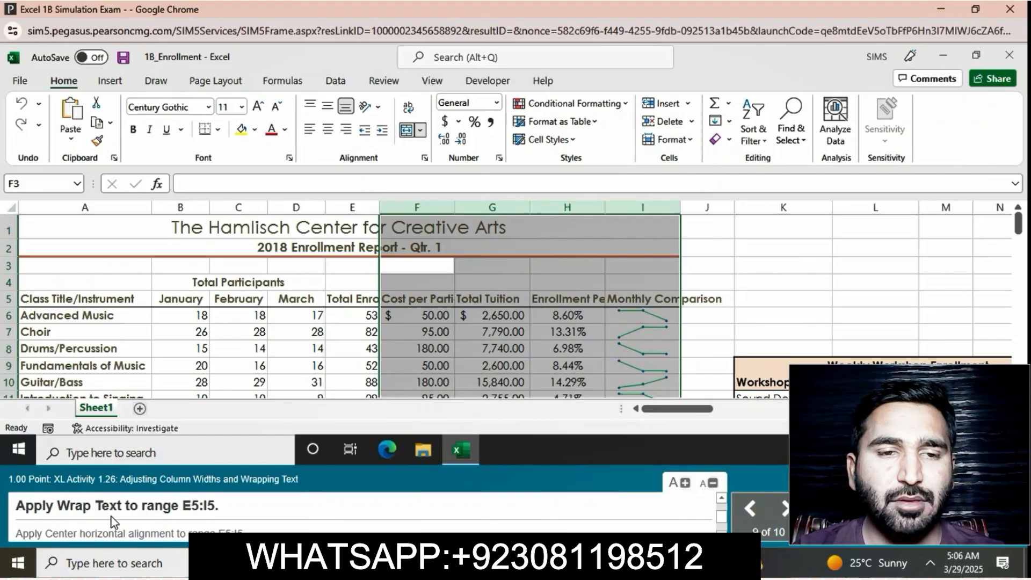
click(438, 313)
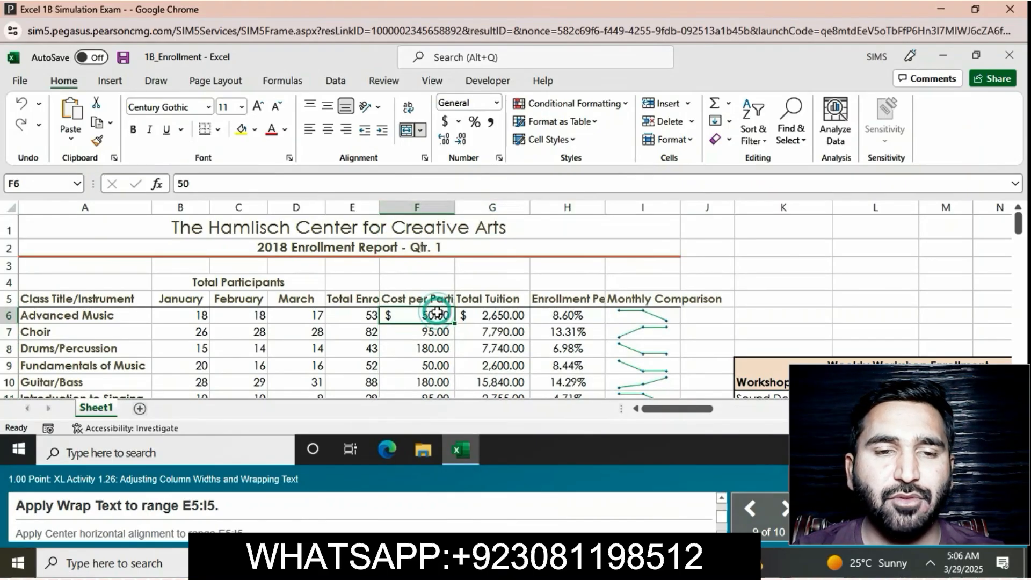
Step: Apply Wrap Text to the column headings in range E5:I5
click(355, 298)
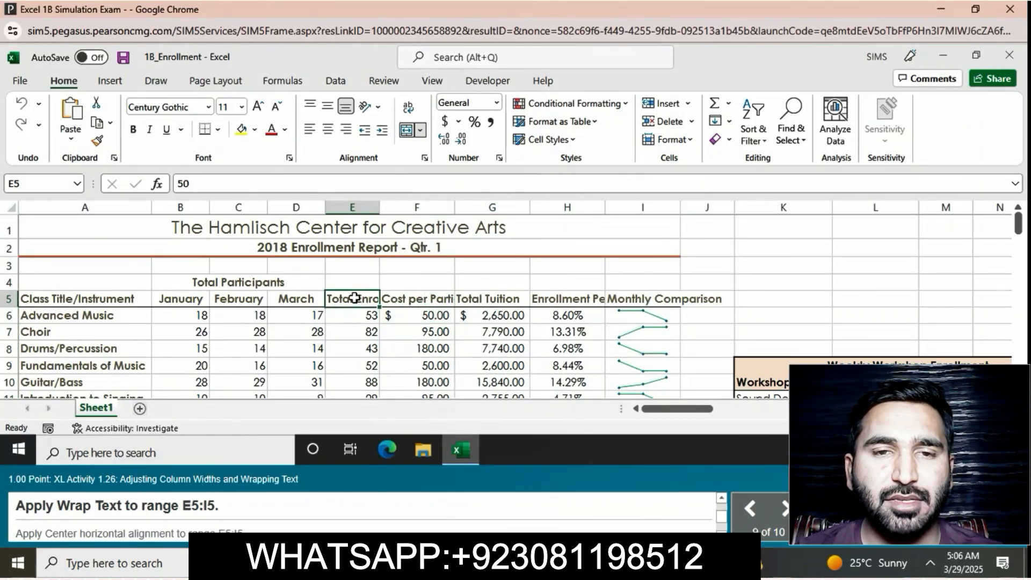
drag(354, 298, 619, 299)
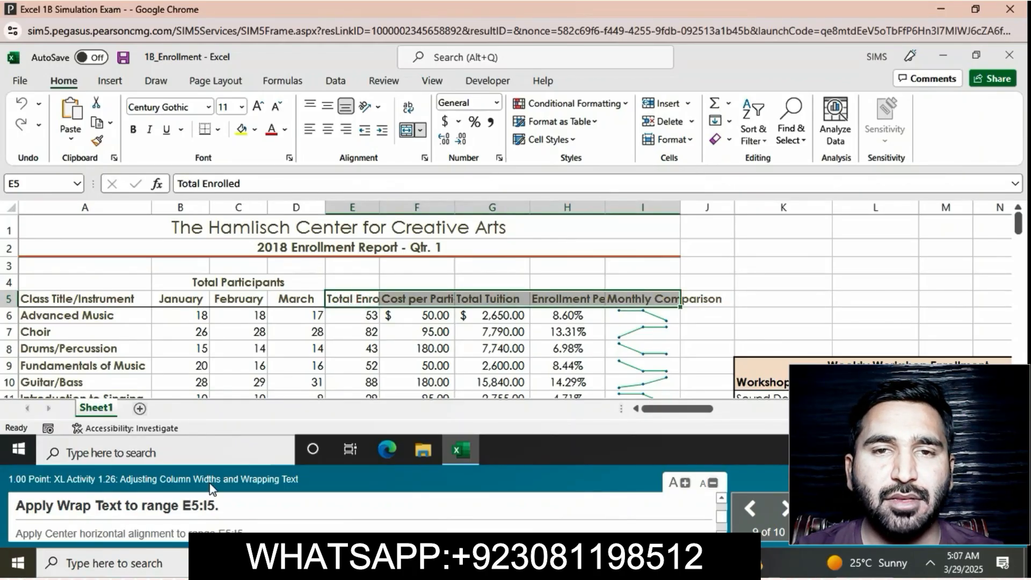
click(409, 110)
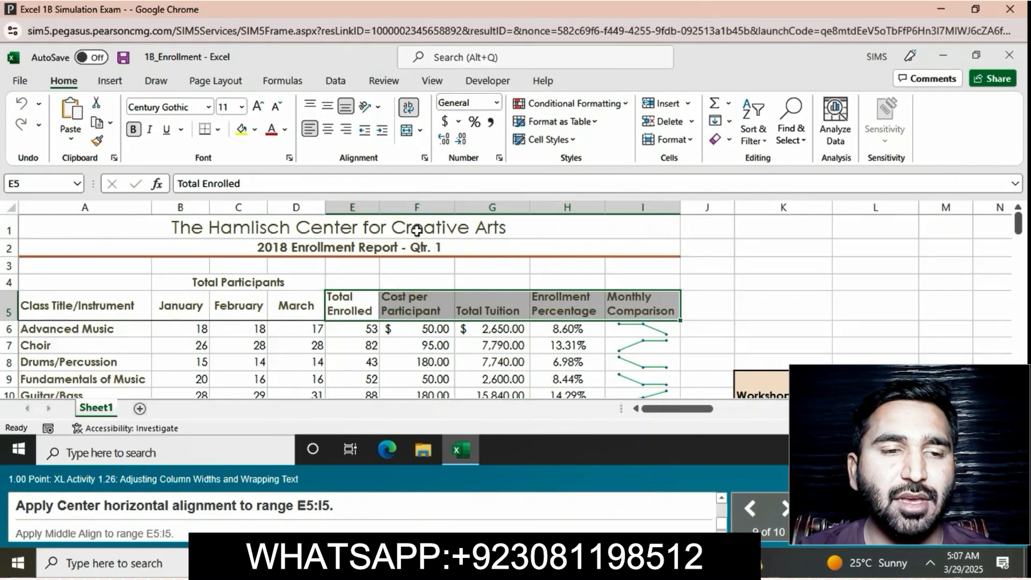
Step: Apply Center horizontal alignment and Middle Align to the headings in range E5:I5
click(332, 135)
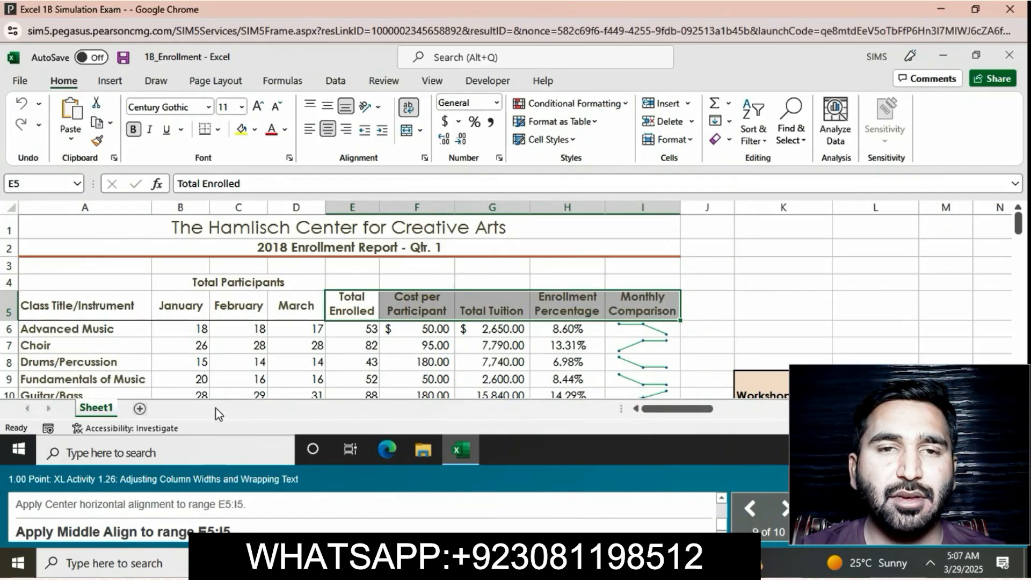
click(331, 106)
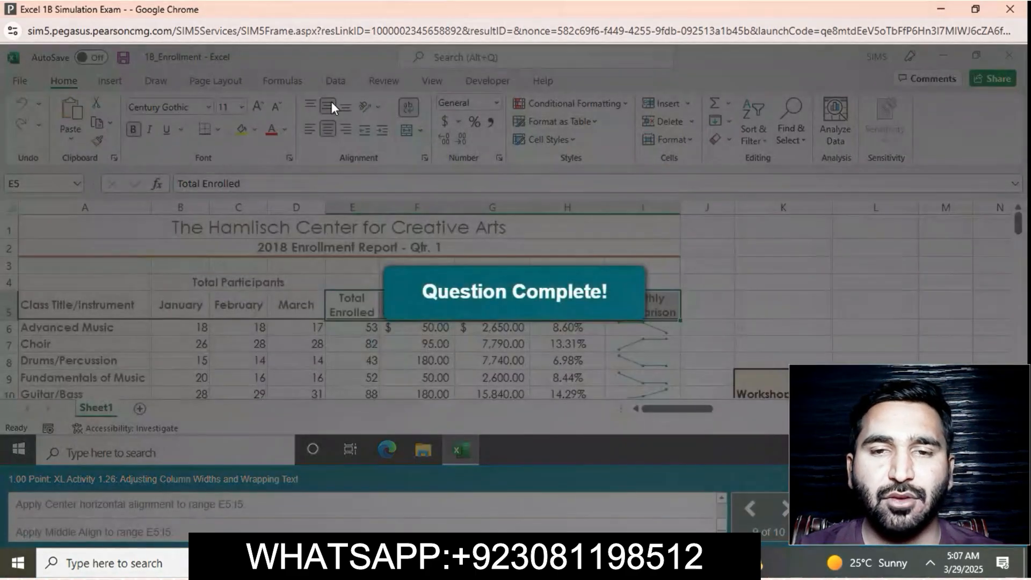